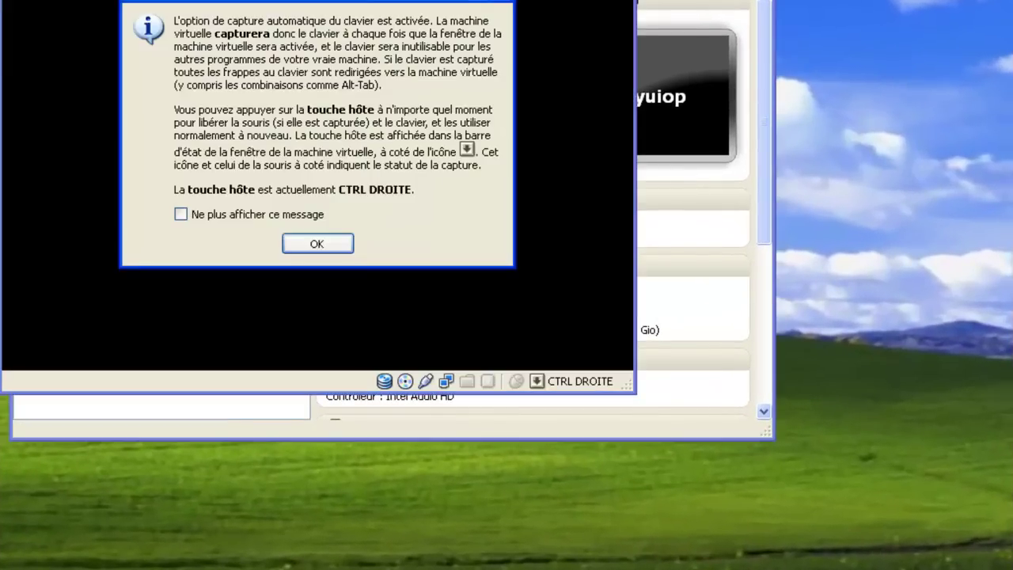
- Dismiss the VirtualBox notices about keyboard capture, colour mode and mouse integration while the virtual machine boots
left_click(313, 243)
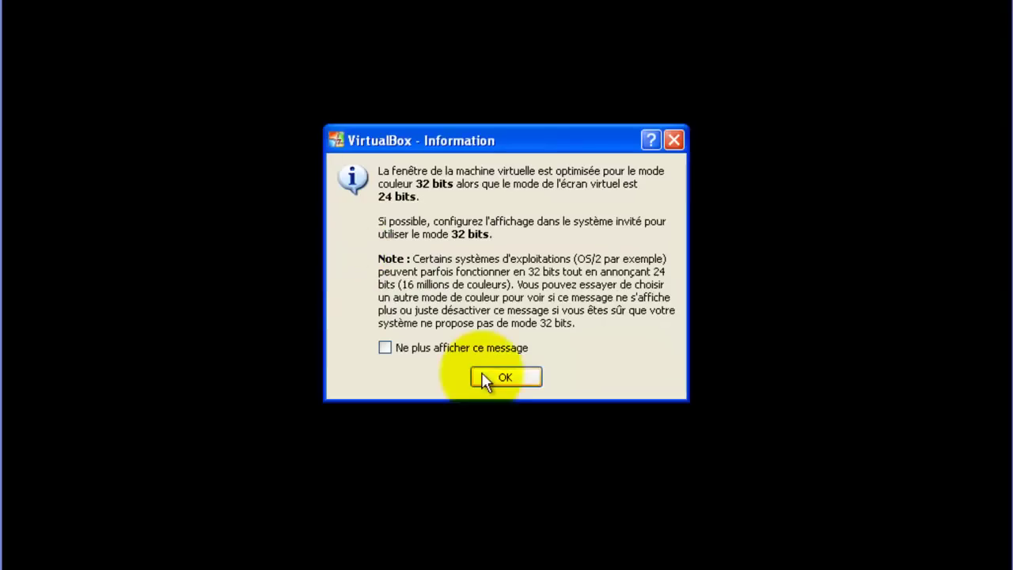
left_click(502, 377)
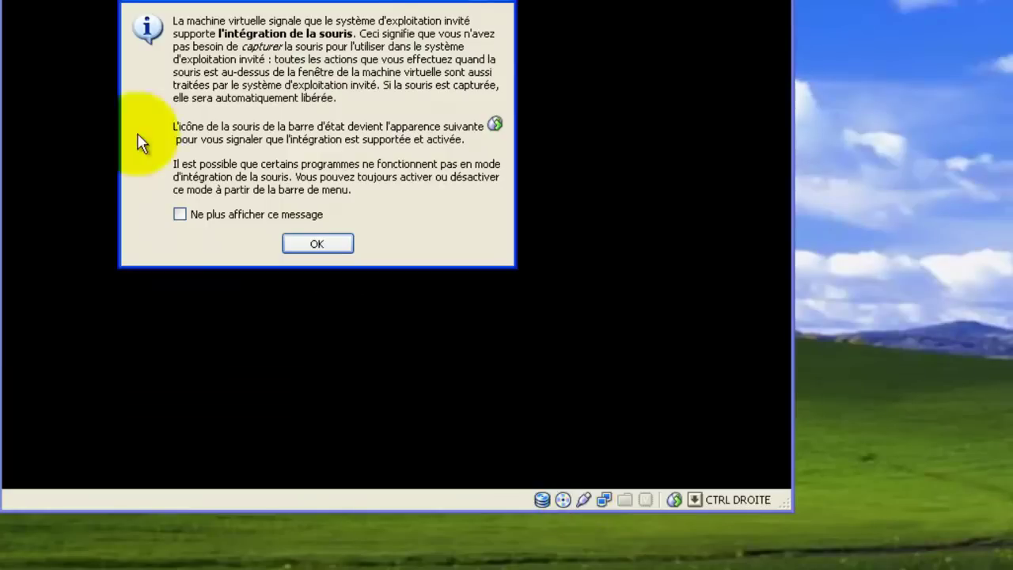
left_click(331, 251)
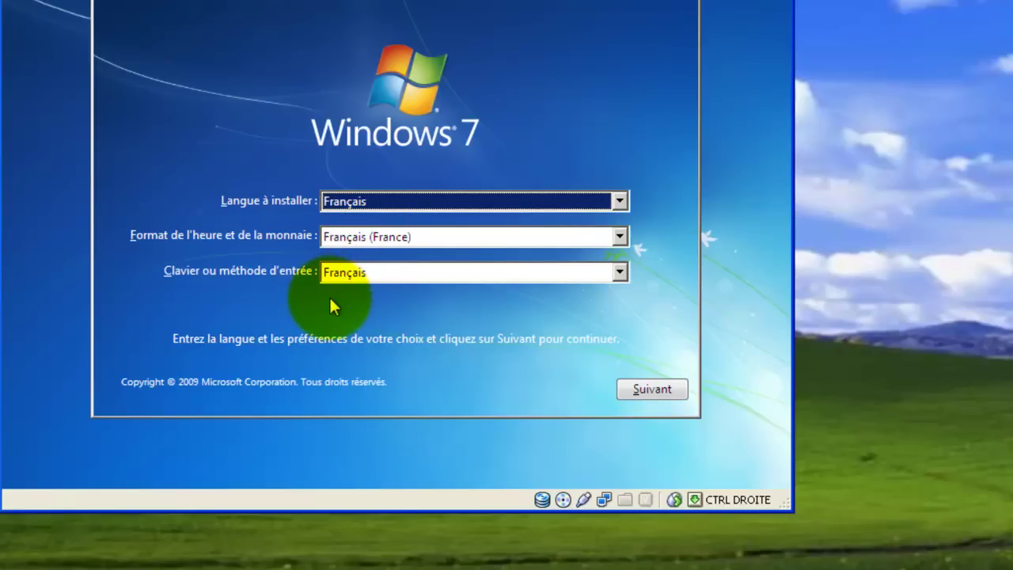
- Start the Windows 7 installation with the French language settings and accept the licence terms after scrolling through them
left_click(644, 390)
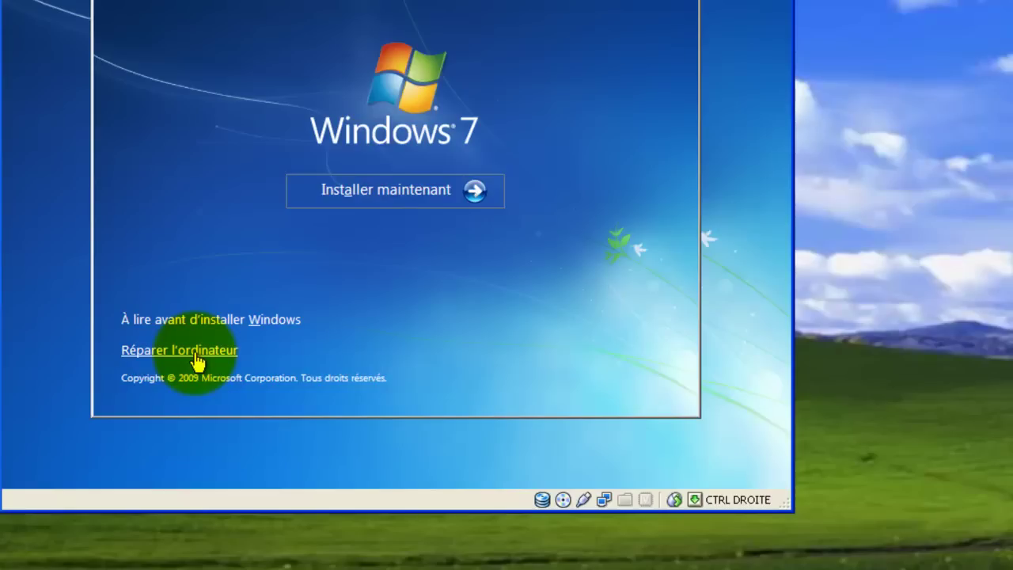
left_click(403, 208)
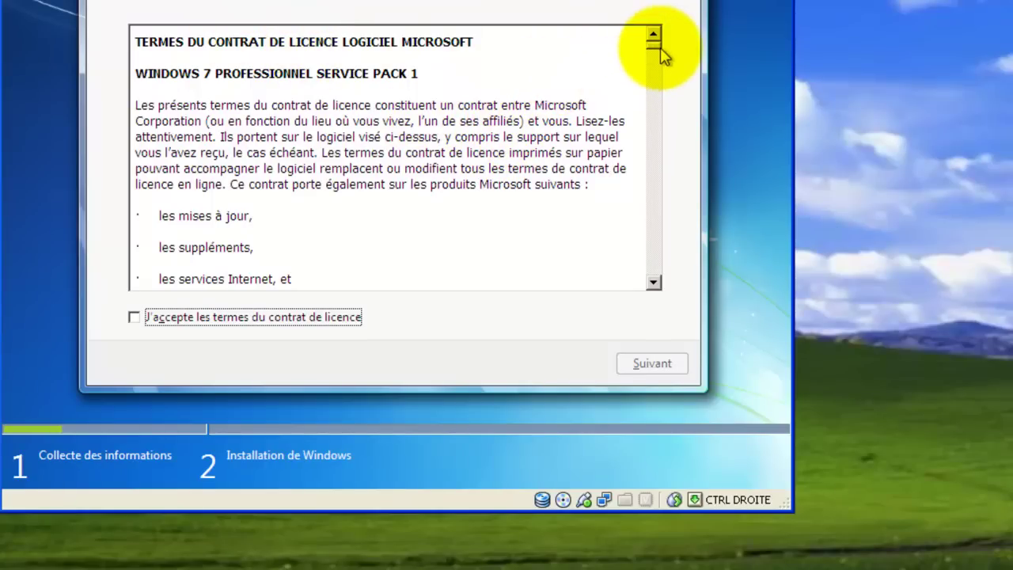
left_click_drag(659, 48, 651, 290)
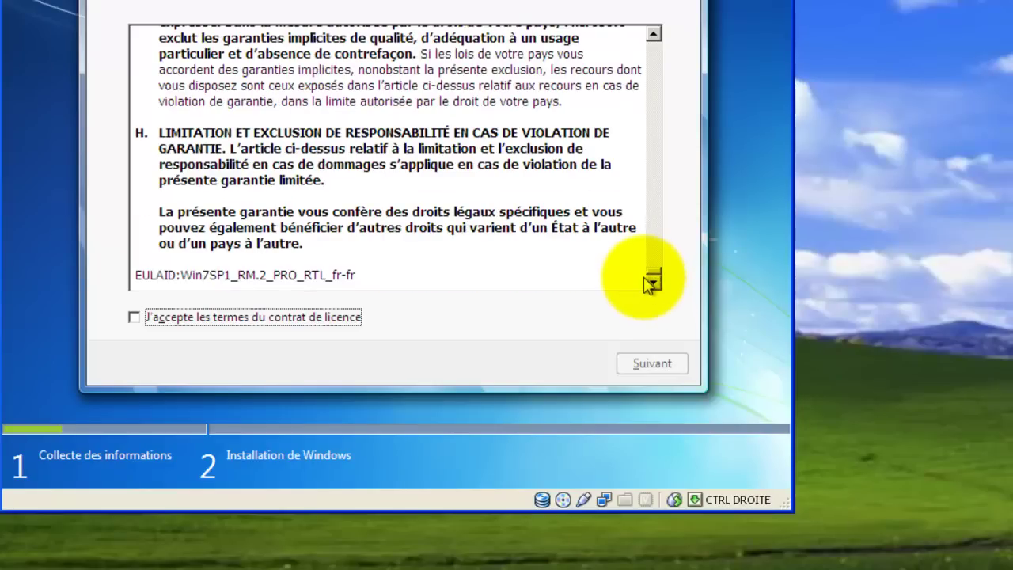
mouse_move(651, 278)
left_mouse_down()
mouse_move(651, 34)
mouse_move(651, 357)
left_mouse_up()
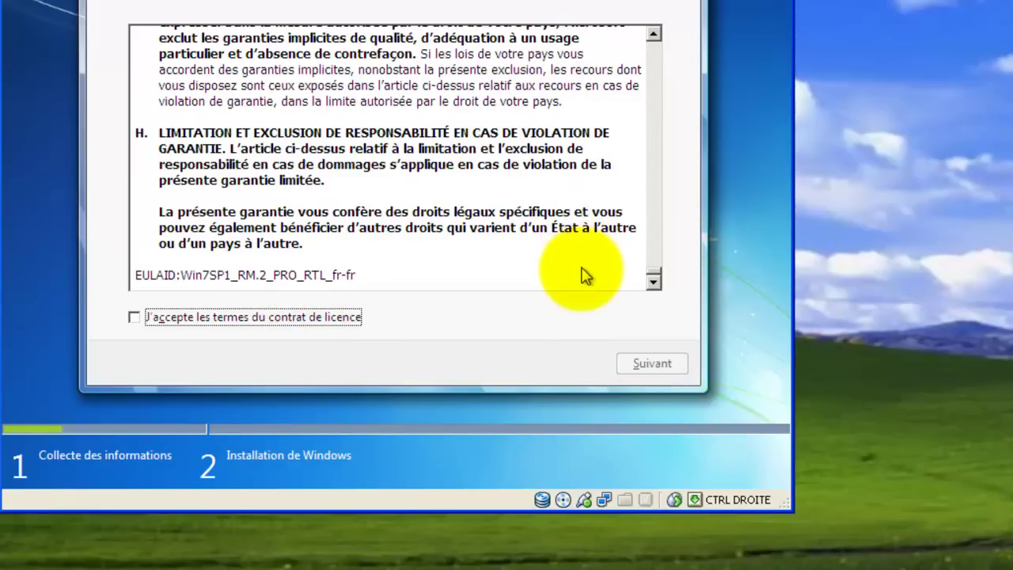
left_click(134, 317)
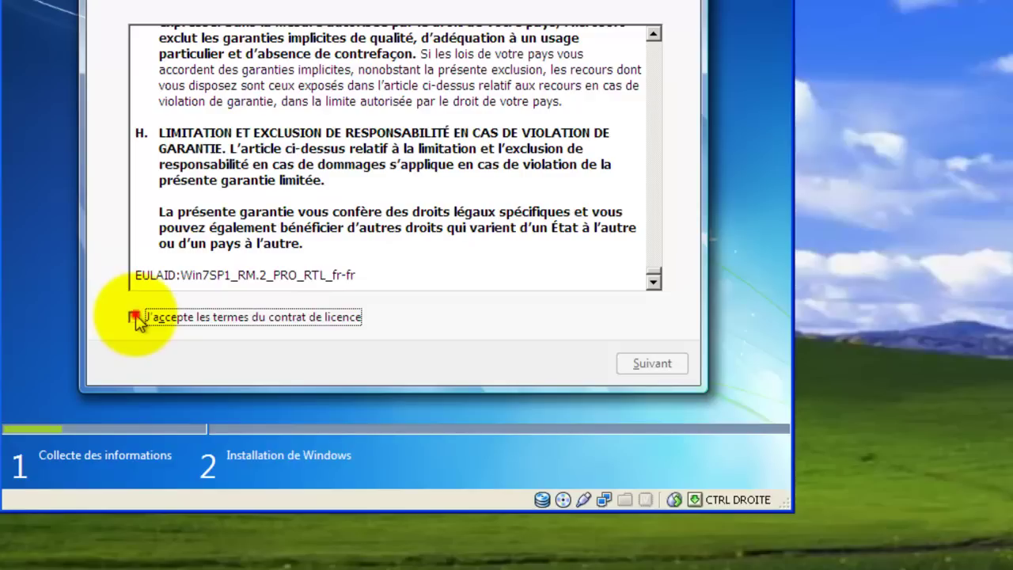
left_click(637, 362)
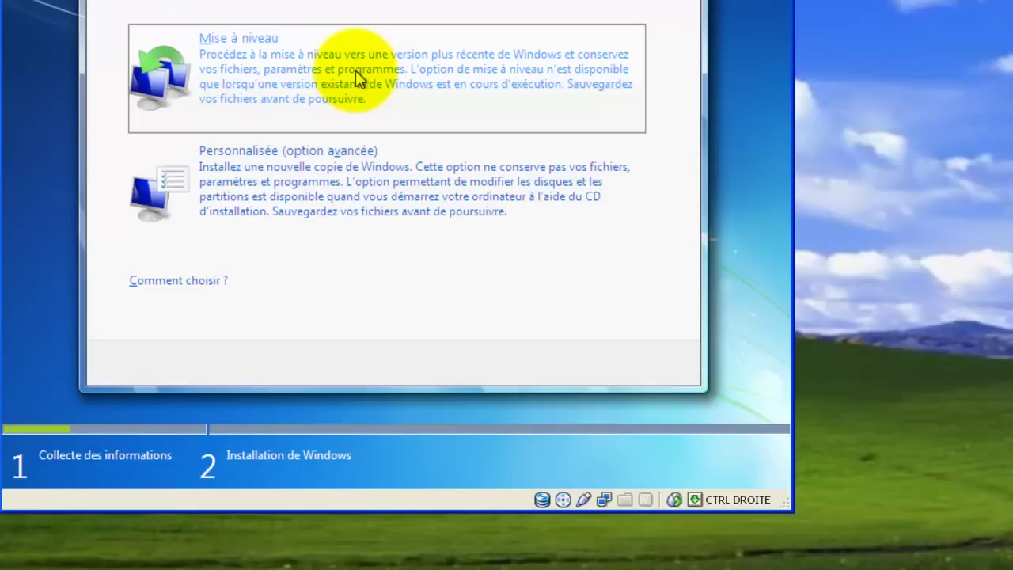
- Choose the custom (advanced) installation and install Windows on the unallocated space of disk 0
left_click(412, 198)
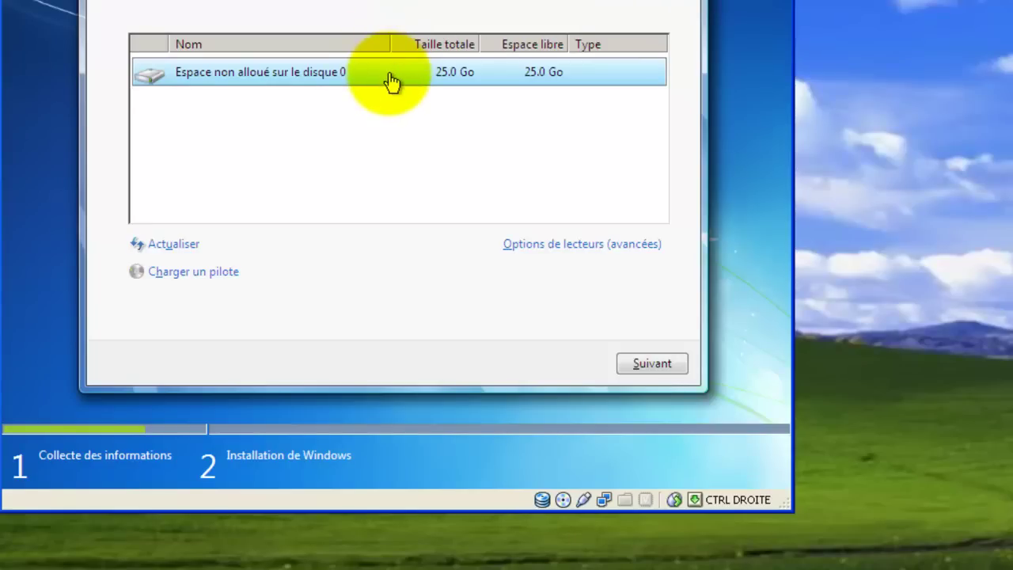
left_click(352, 79)
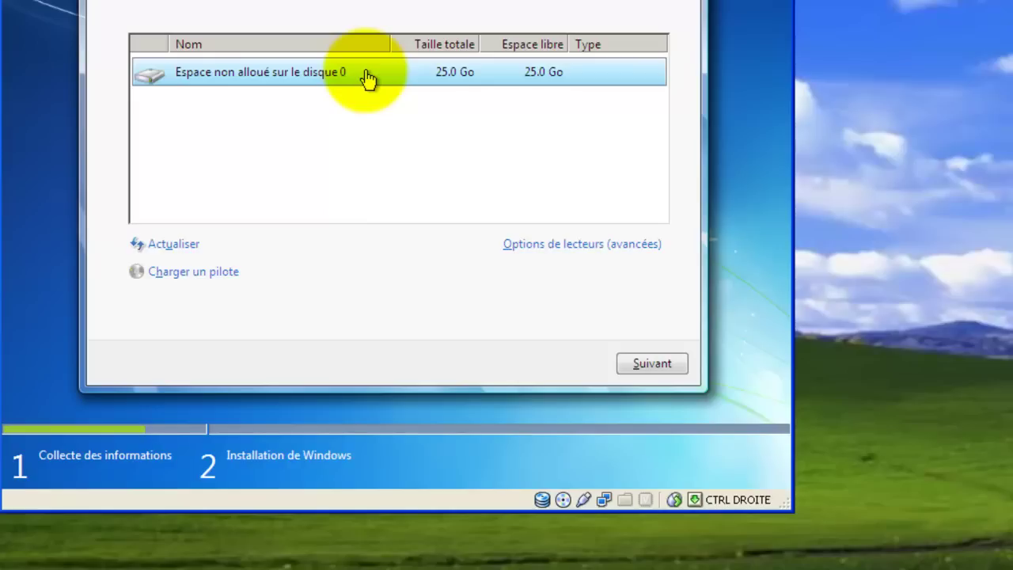
left_click(547, 245)
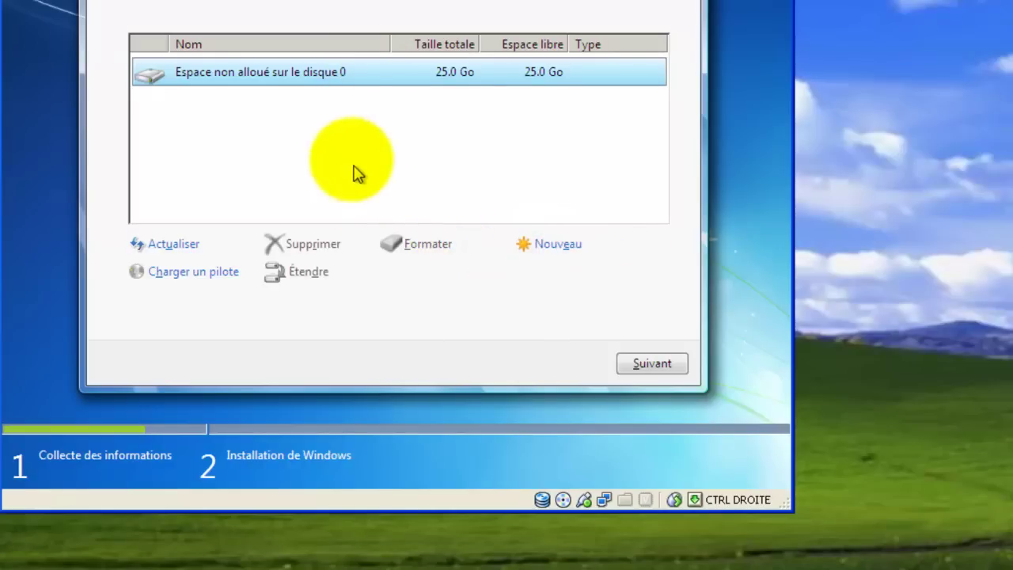
left_click(283, 86)
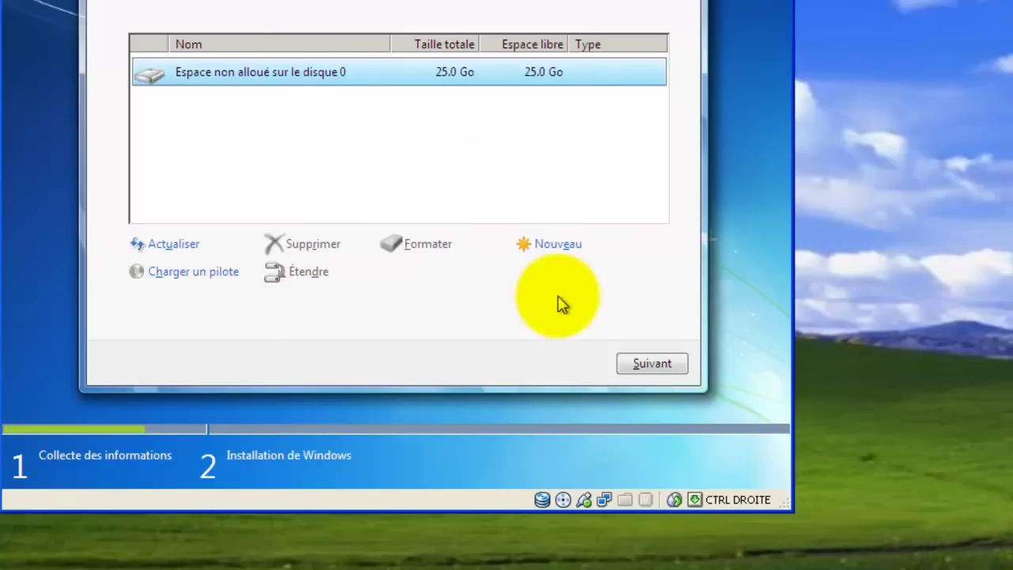
left_click(341, 76)
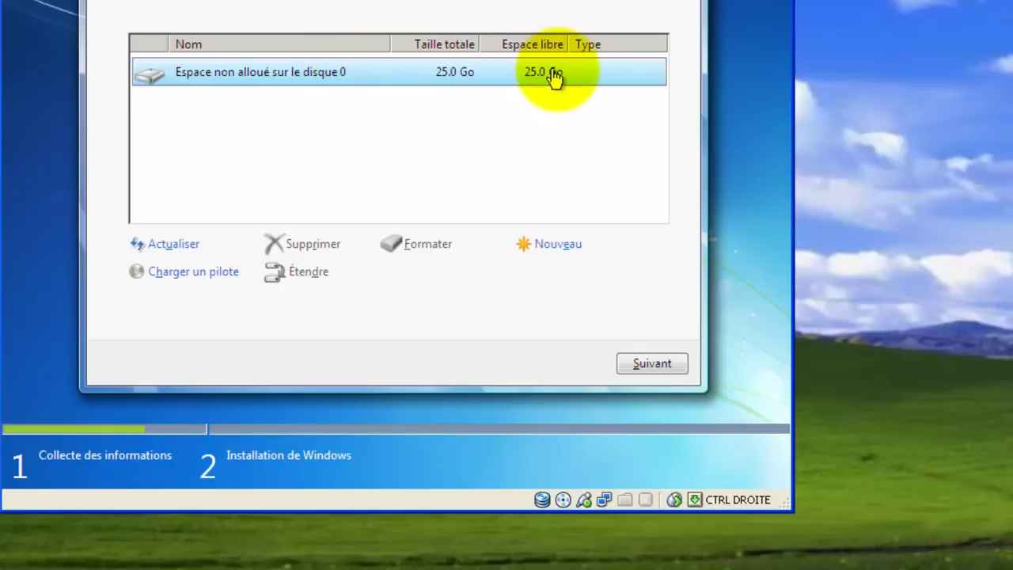
left_click(682, 363)
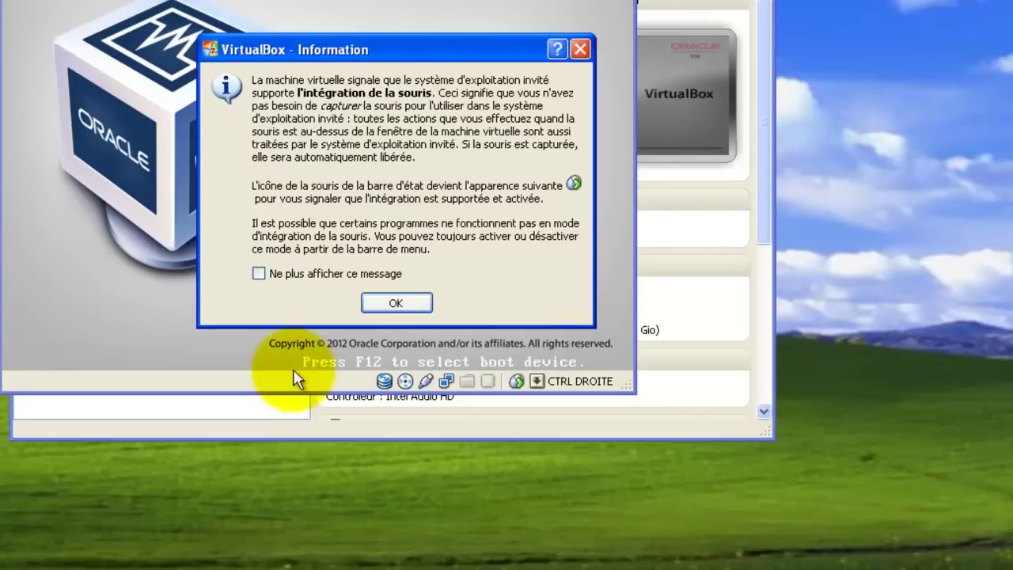
- Dismiss the mouse integration and colour mode notices as the virtual machine restarts during setup
left_click(396, 303)
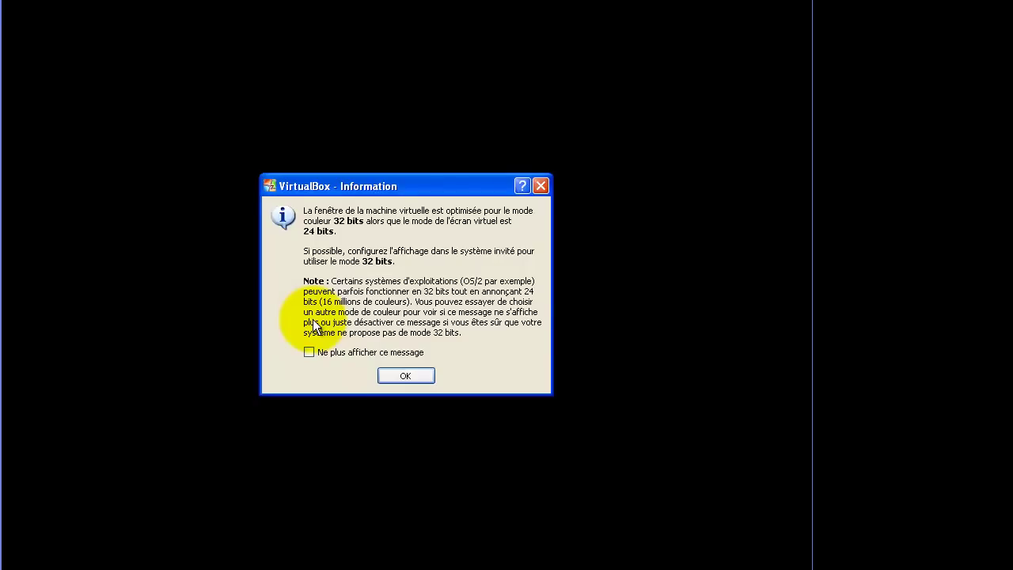
left_click(405, 375)
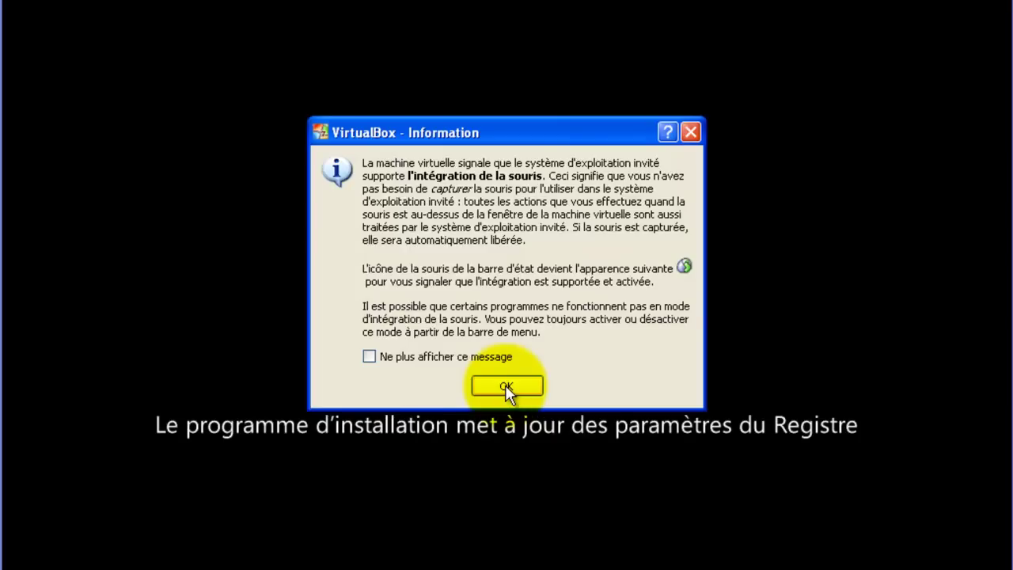
left_click(505, 385)
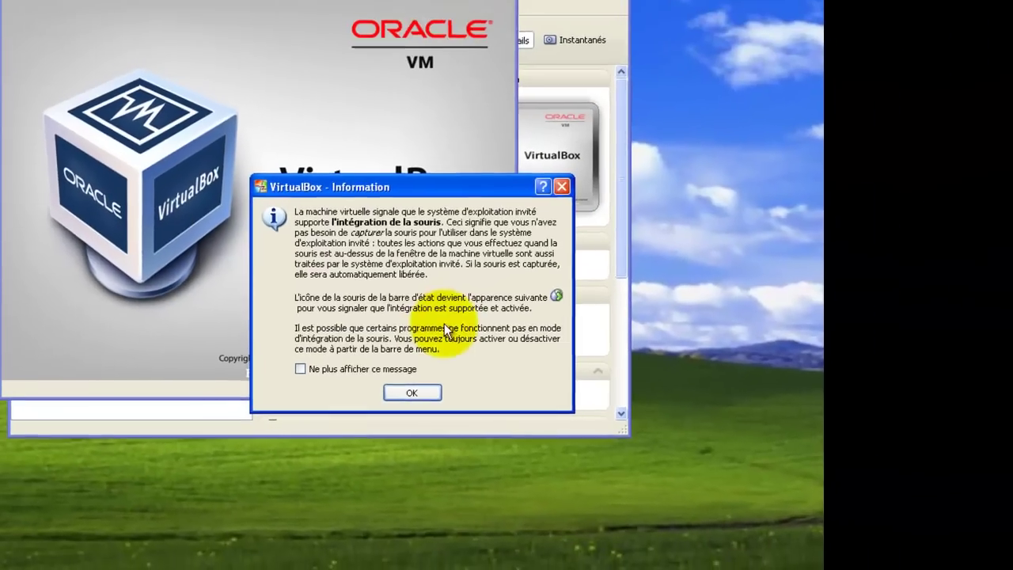
left_click(413, 390)
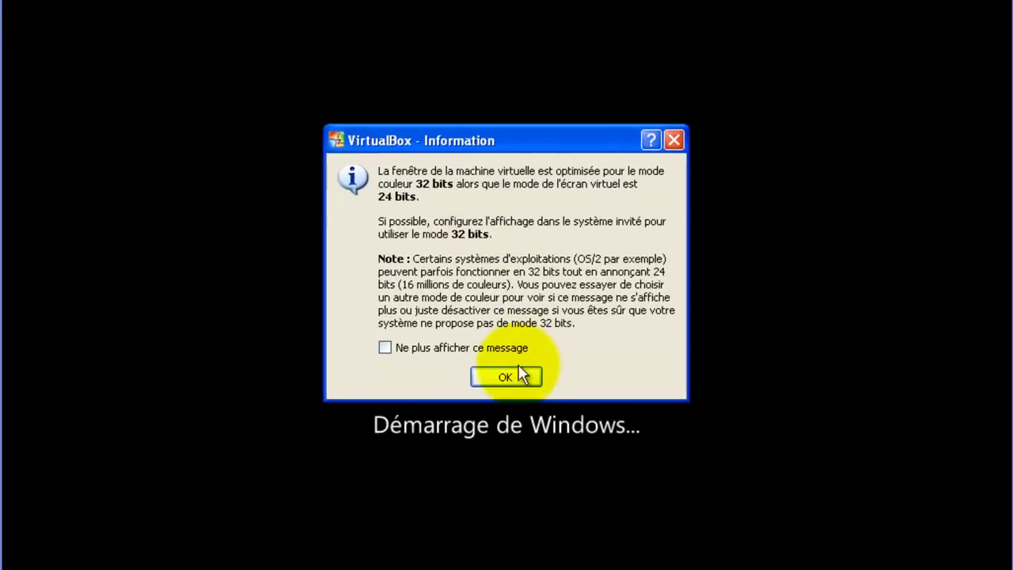
left_click(521, 375)
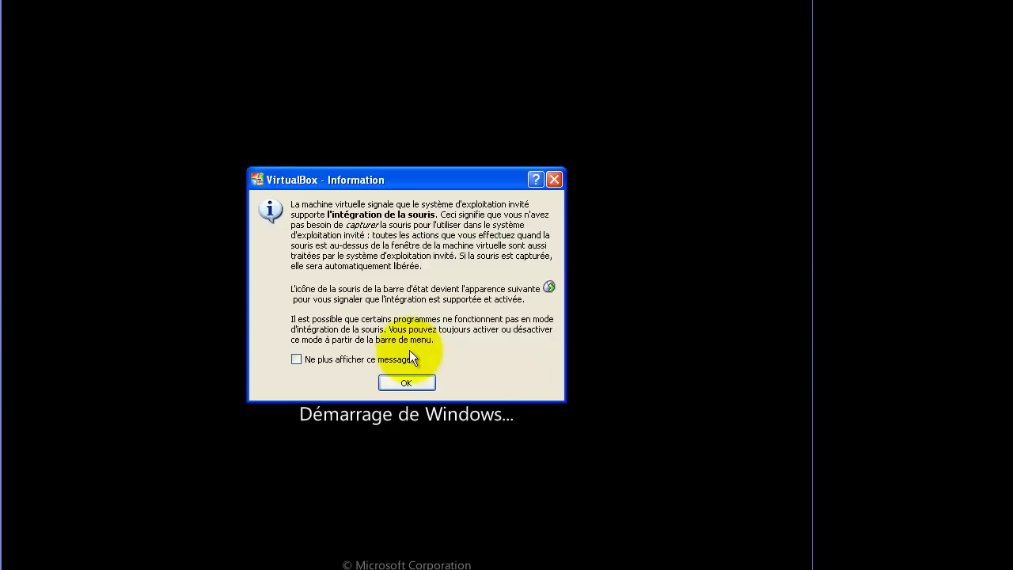
left_click(424, 385)
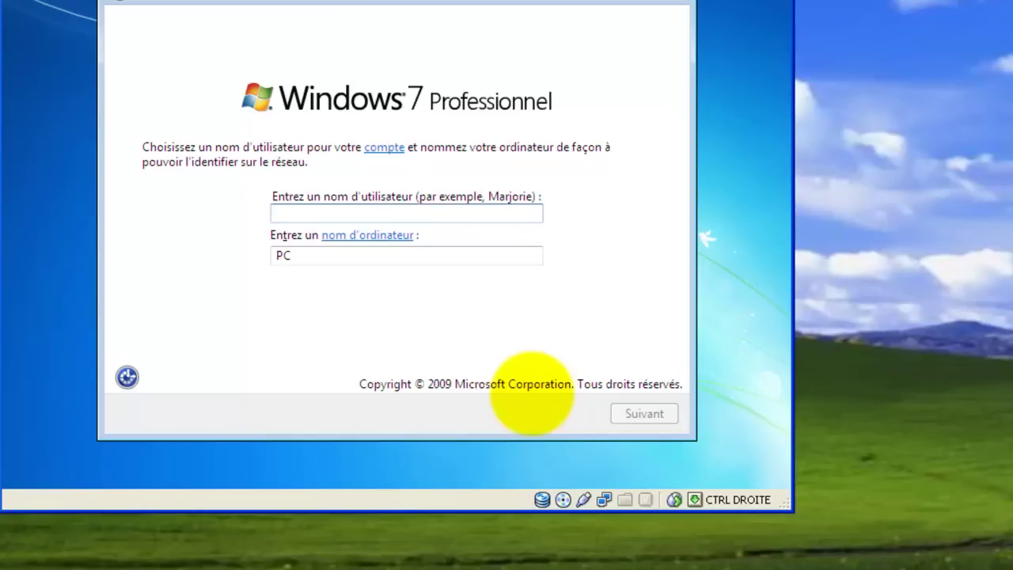
- Set the user name to Babacool, keep the computer name Babacool-PC, and continue the setup
type("Baba")
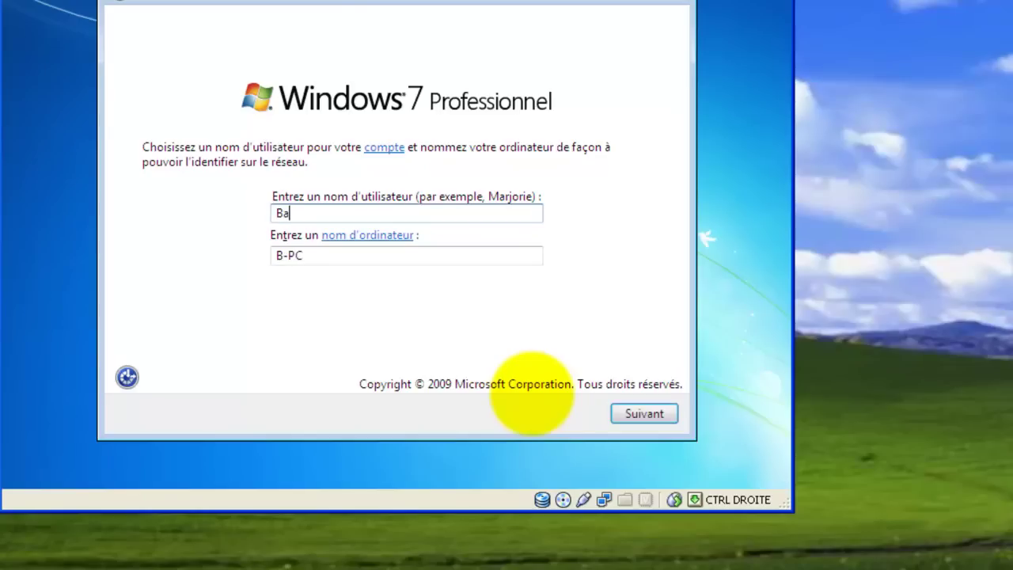
type("ool")
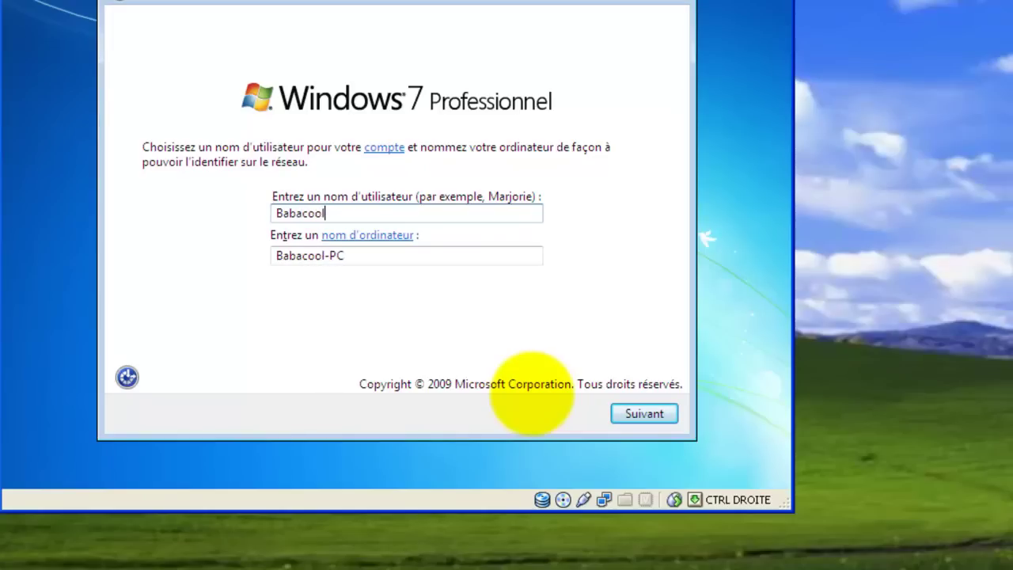
key("Tab")
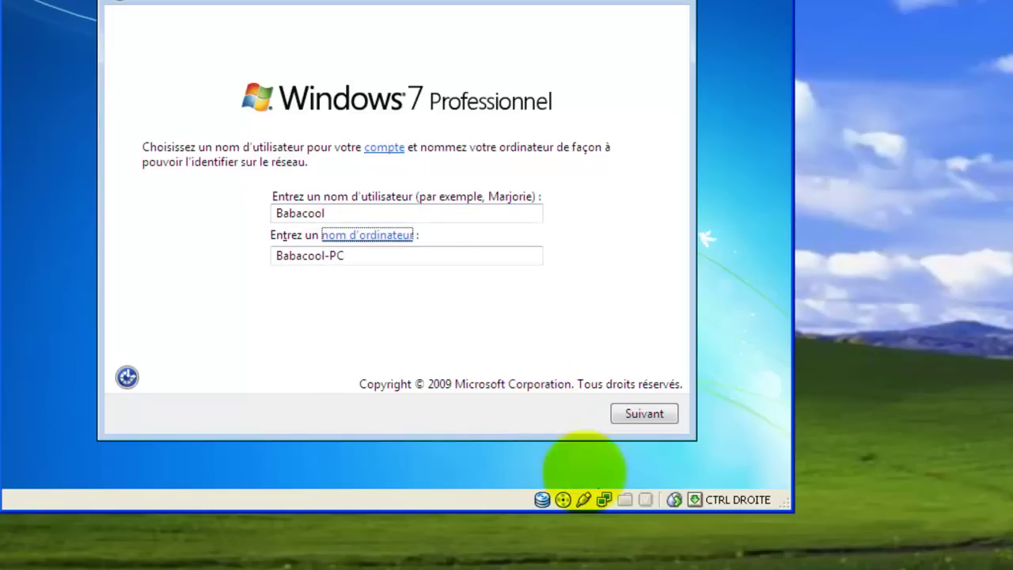
double_click(338, 255)
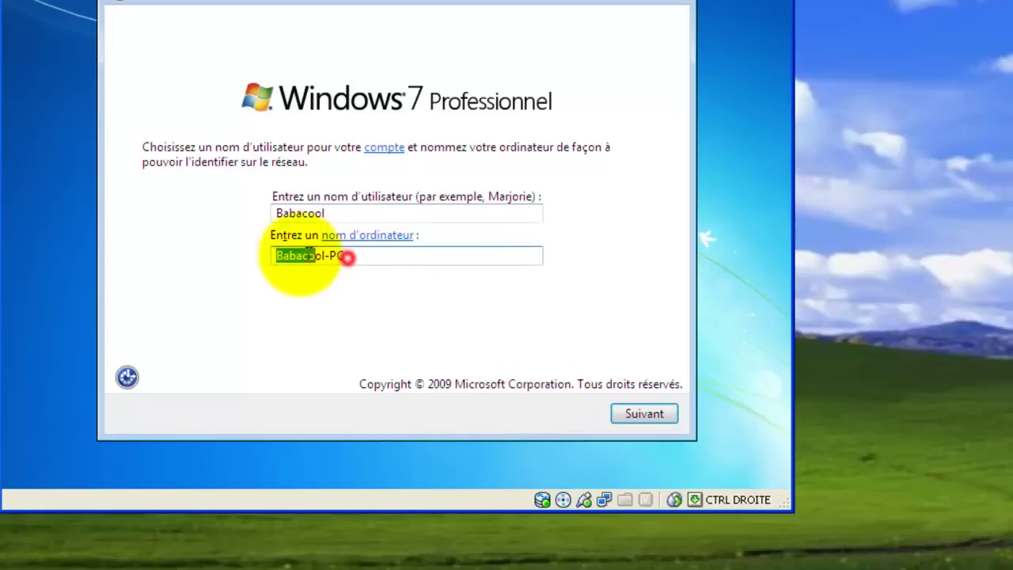
left_click(383, 258)
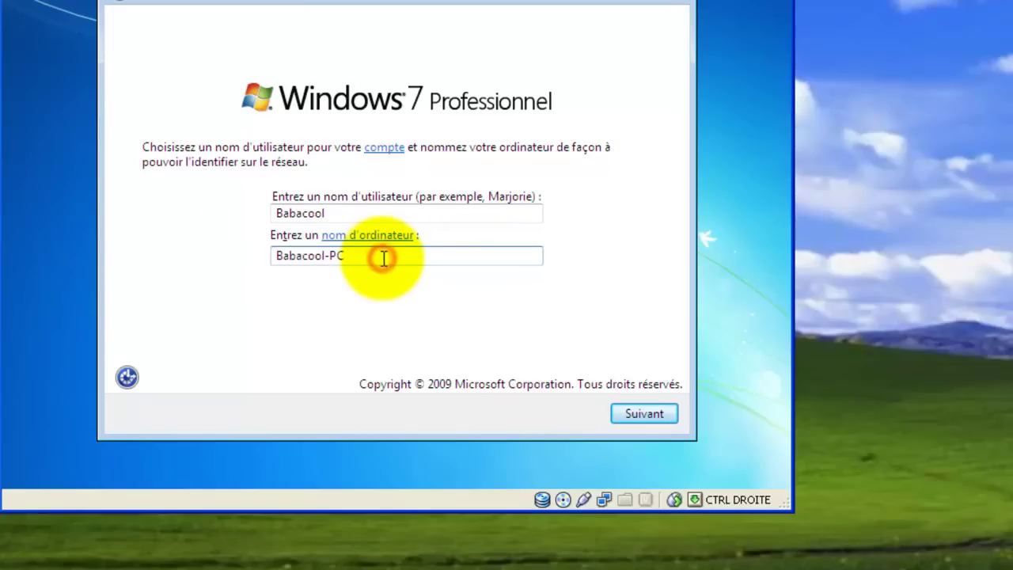
left_click_drag(383, 259, 202, 256)
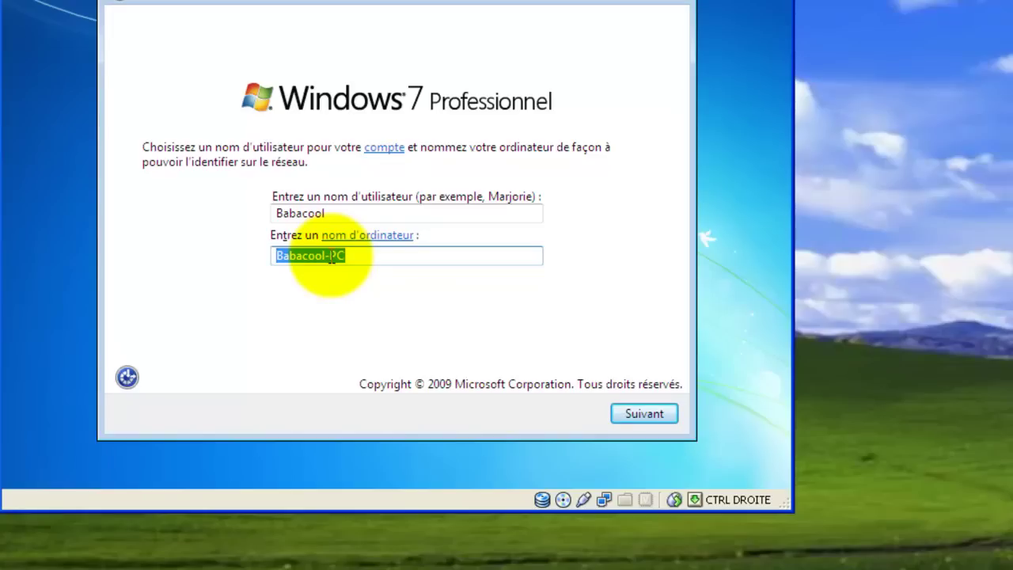
double_click(465, 212)
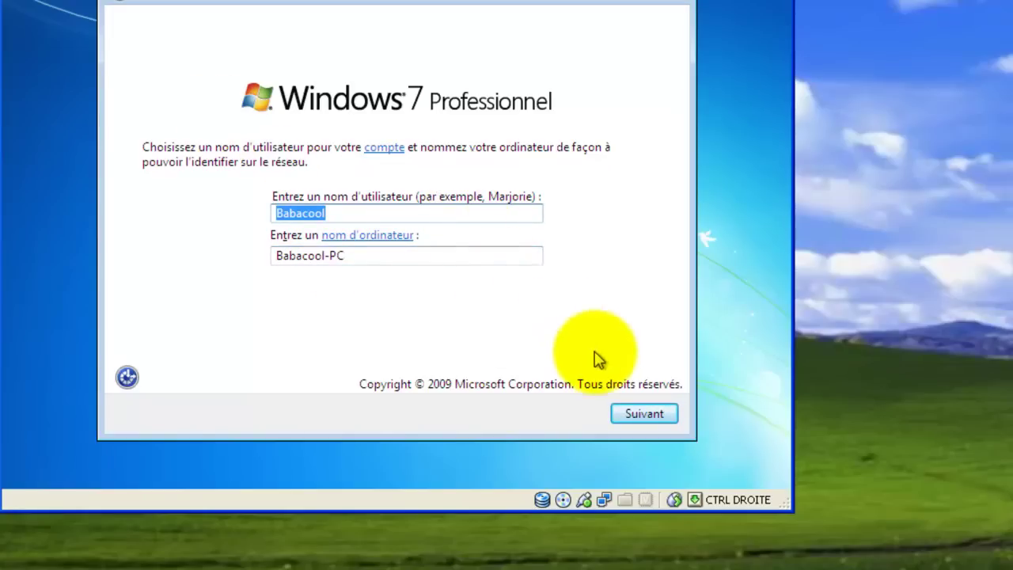
left_click(658, 422)
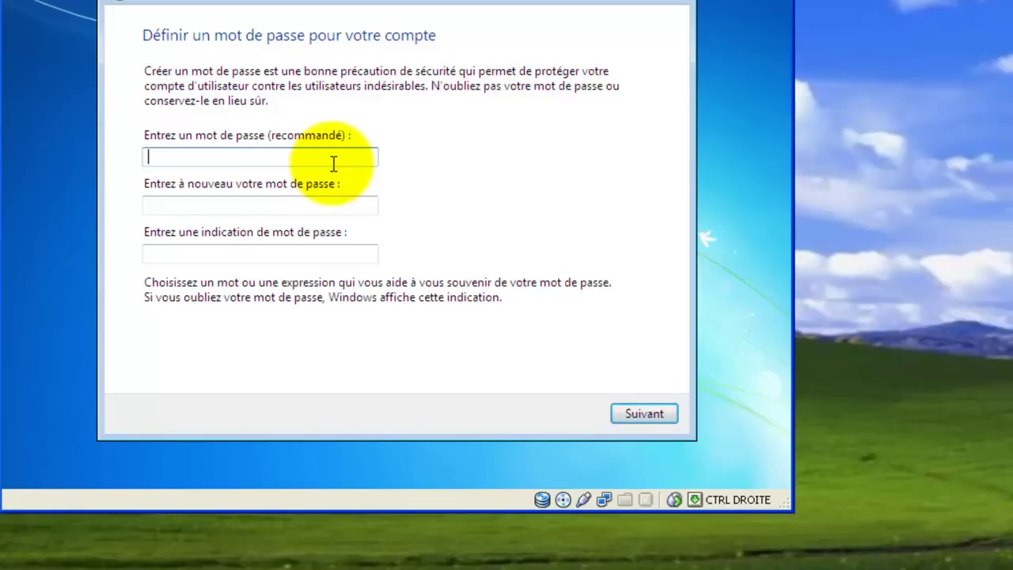
- Continue without an account password and skip entering the Windows product key
left_click(657, 414)
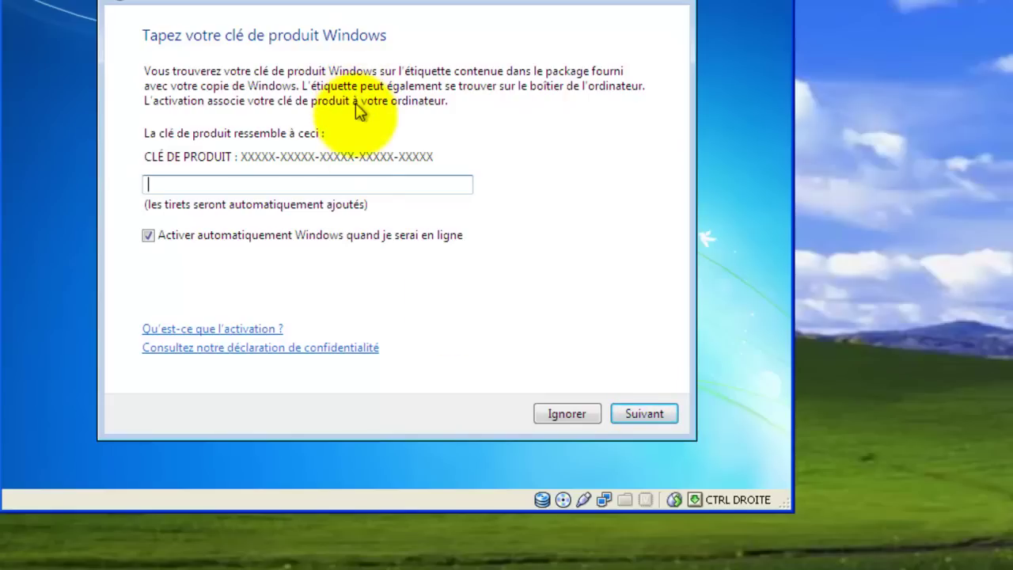
left_click(356, 181)
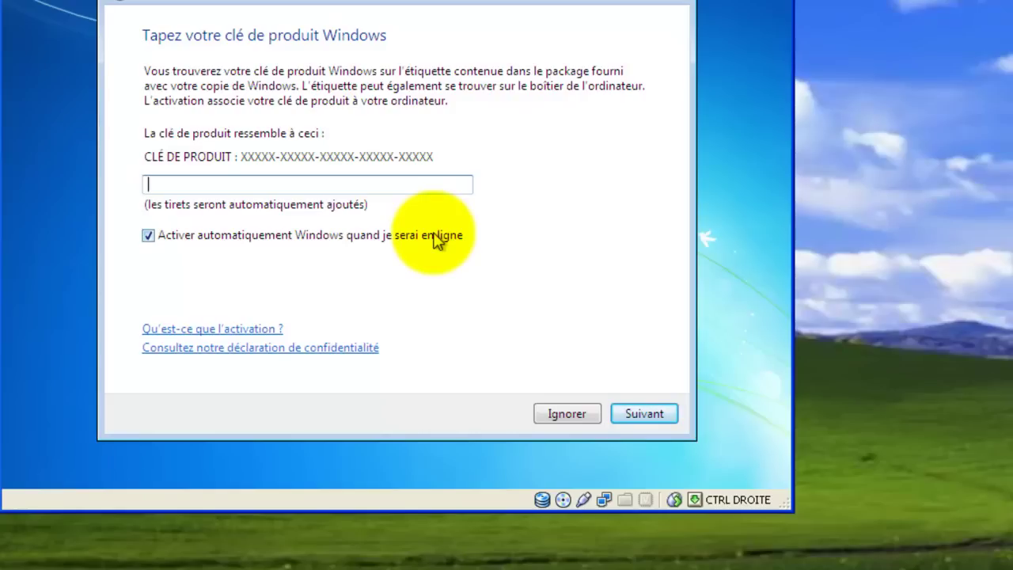
left_click(576, 416)
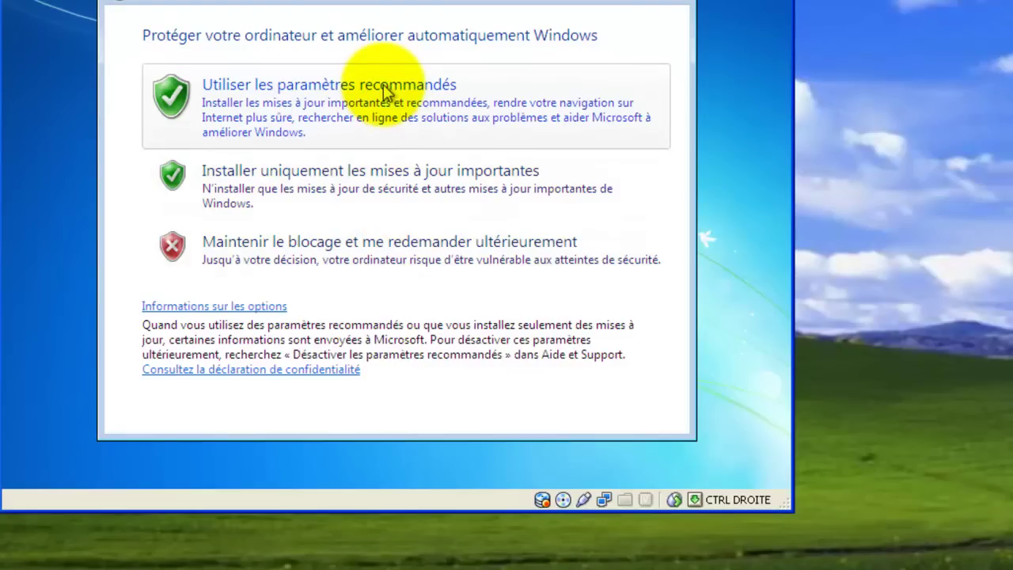
- Keep updates blocked and have Windows ask again about the protection settings
left_click(427, 269)
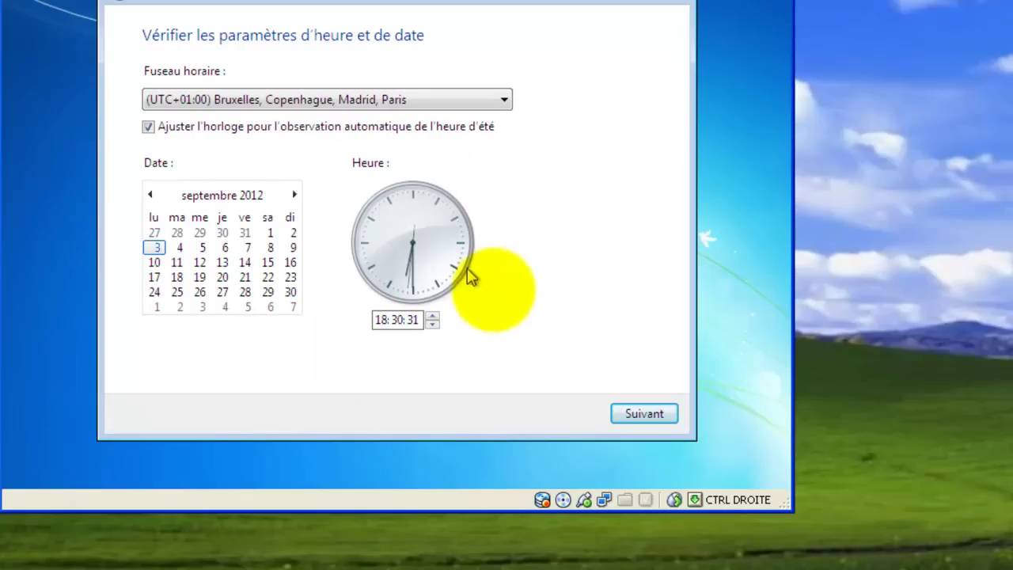
- Keep the (UTC+01:00) Bruxelles, Copenhague, Madrid, Paris time zone with the date settings, and choose the home network location (Réseau domestique)
left_click(462, 103)
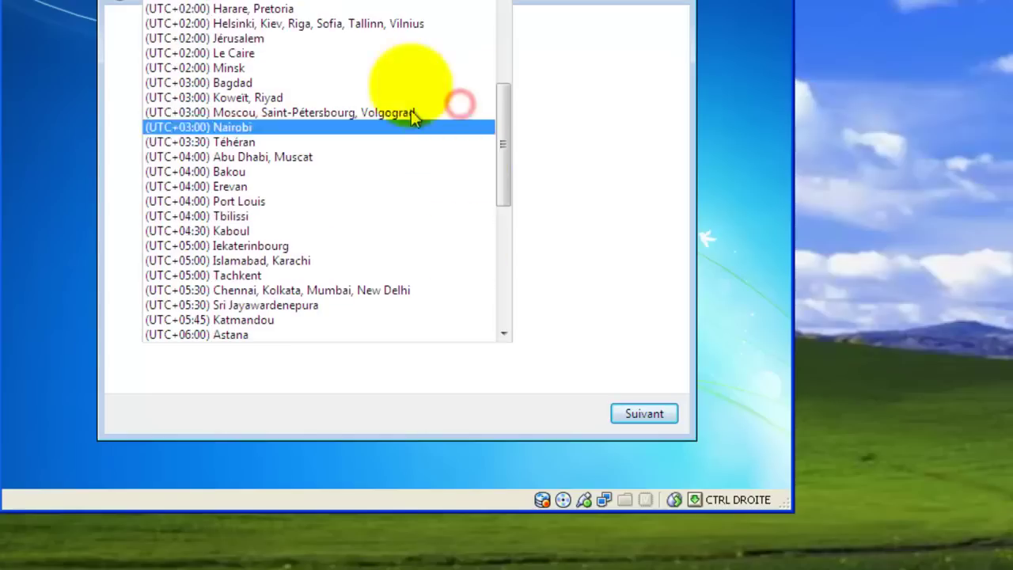
left_click(588, 290)
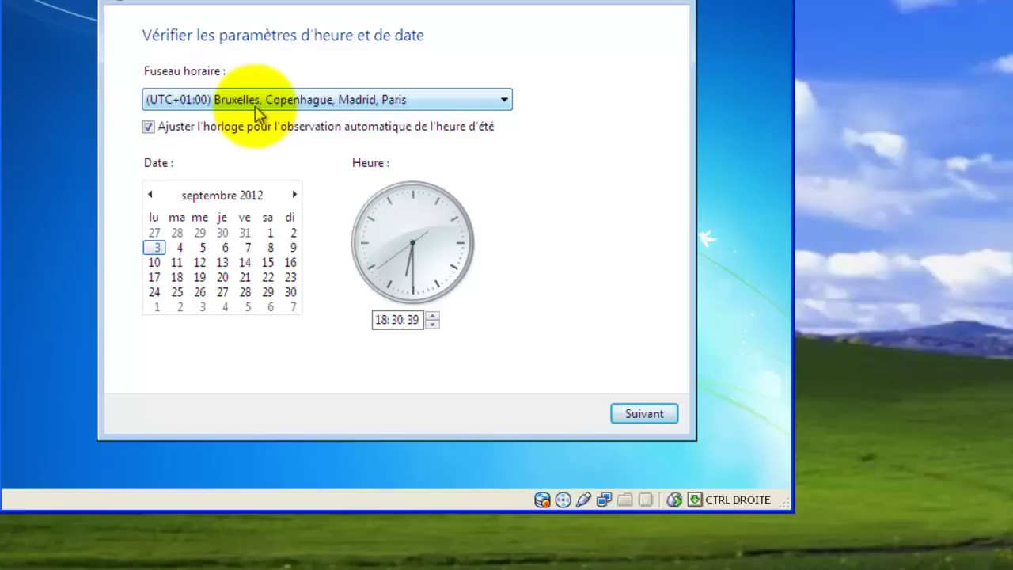
left_click(651, 412)
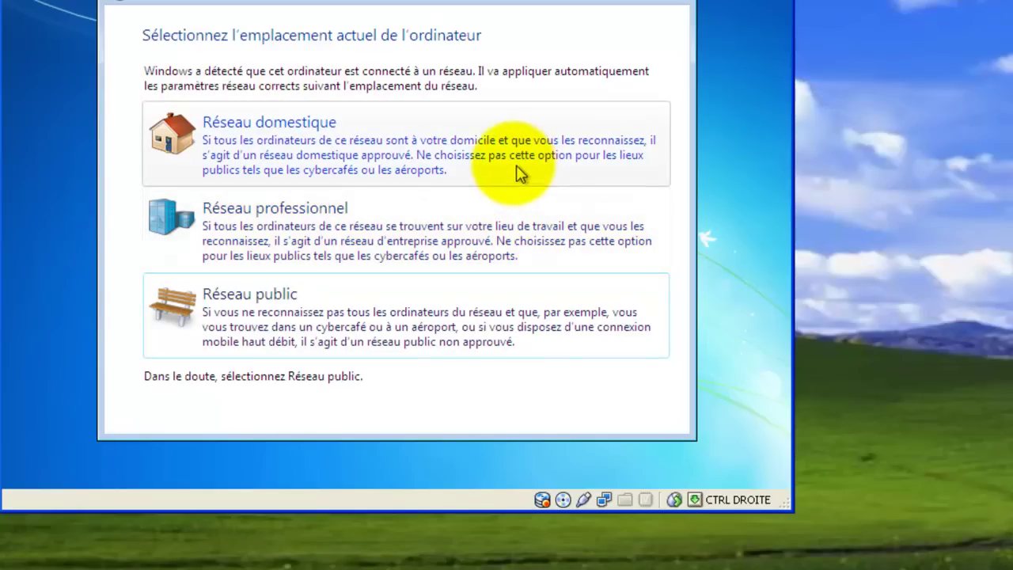
left_click(455, 146)
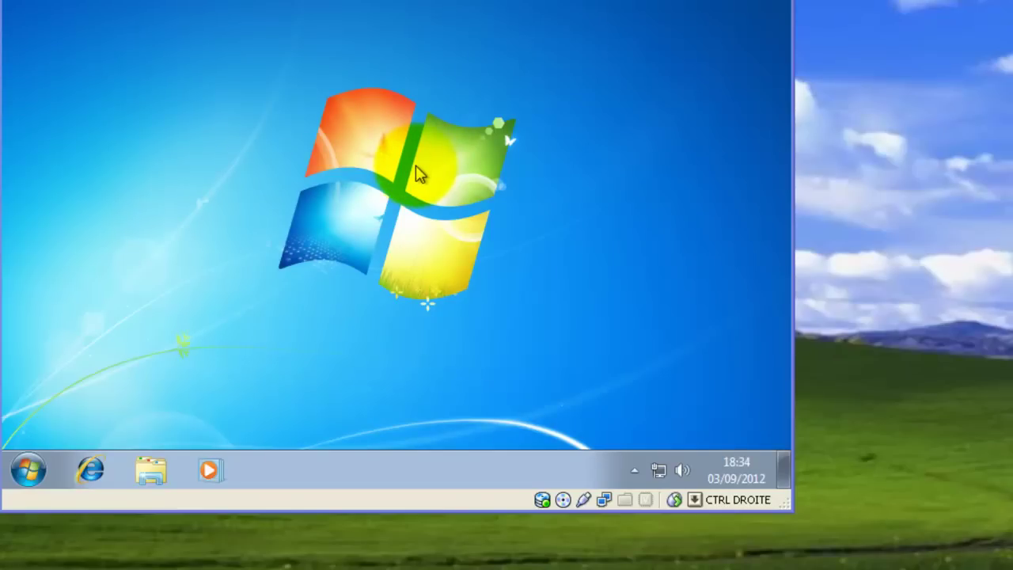
right_click(418, 171)
left_click(479, 377)
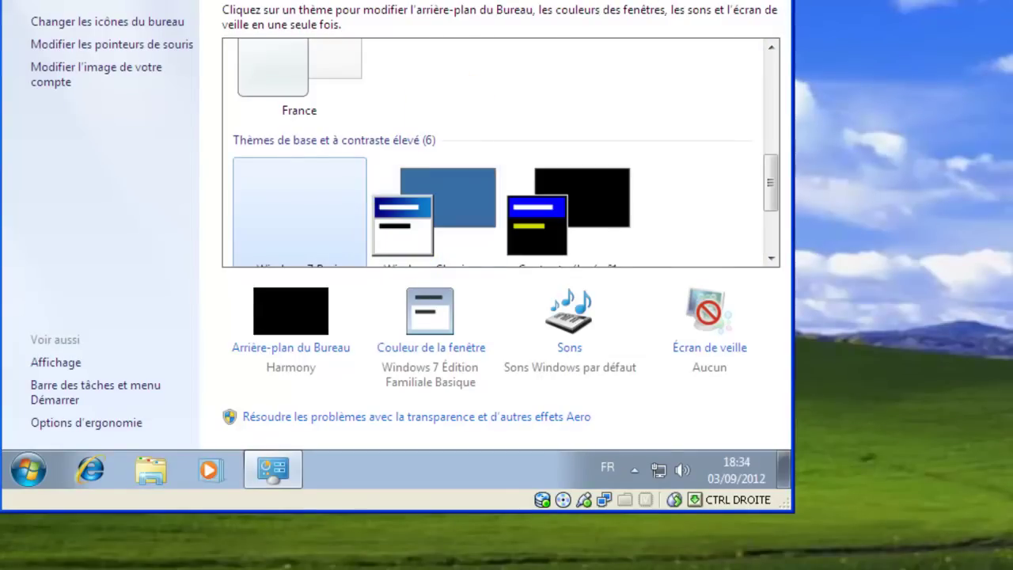
key("alt+F4")
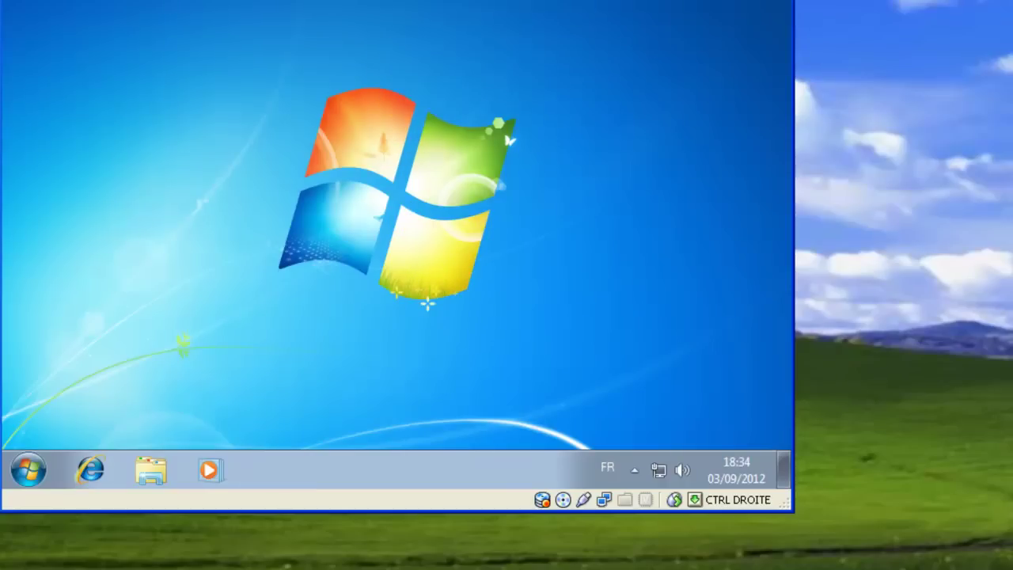
- Open the screen resolution settings, try a resolution of 1600 x 1200, and restore the previous display settings
right_click(416, 182)
left_click(480, 352)
left_click(301, 177)
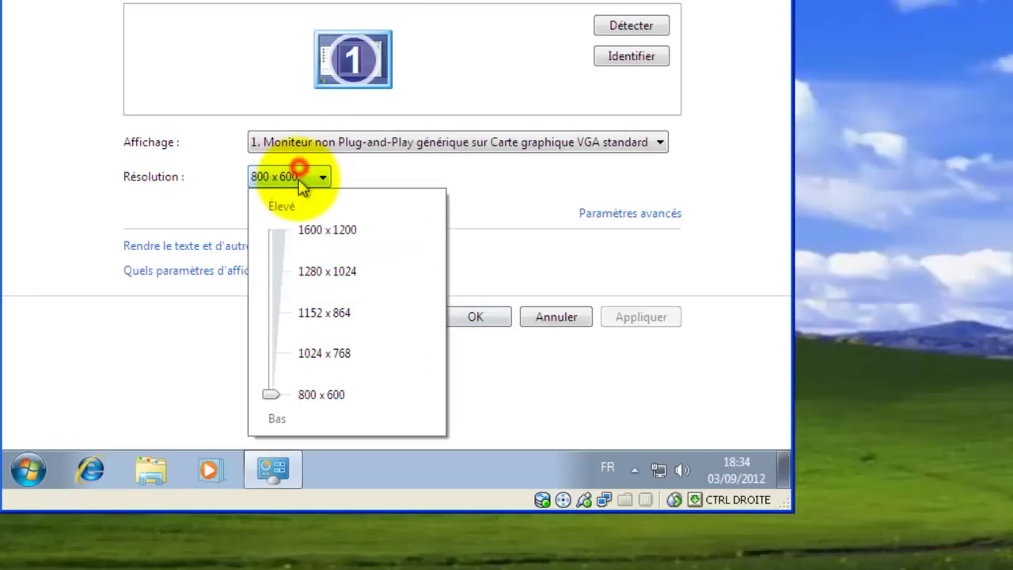
left_click(274, 271)
left_click(273, 230)
left_click(488, 285)
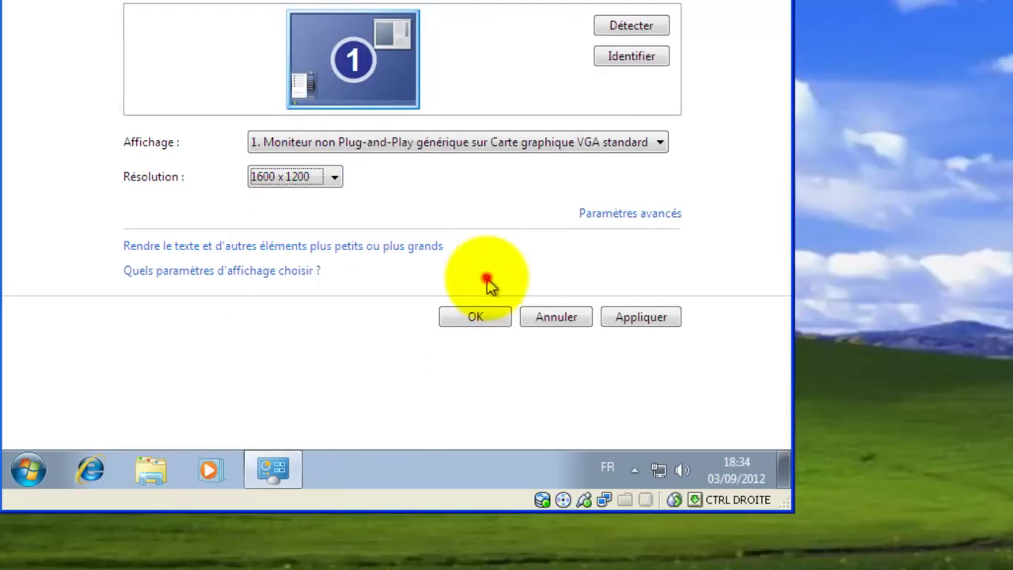
left_click(488, 319)
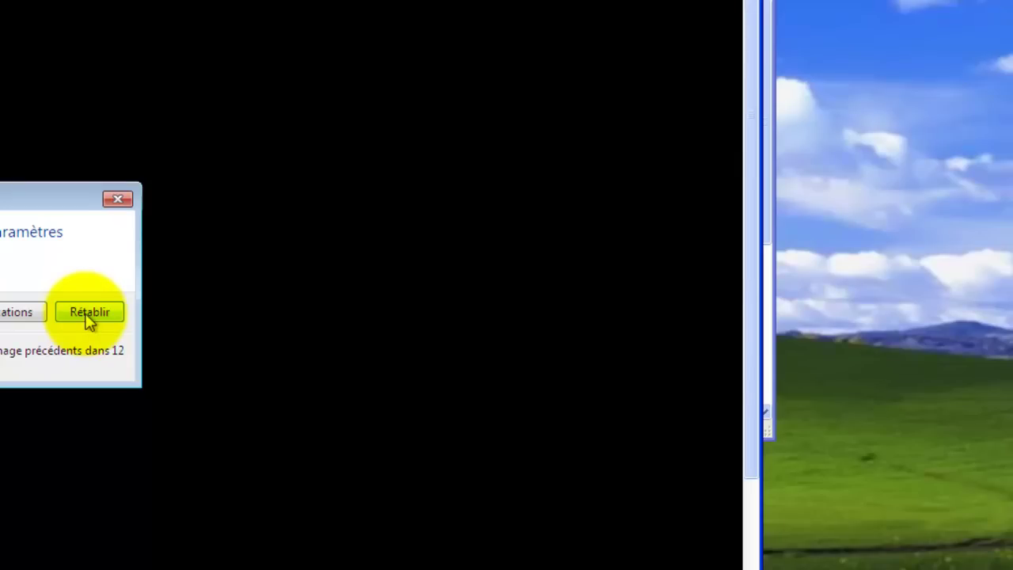
left_click(89, 314)
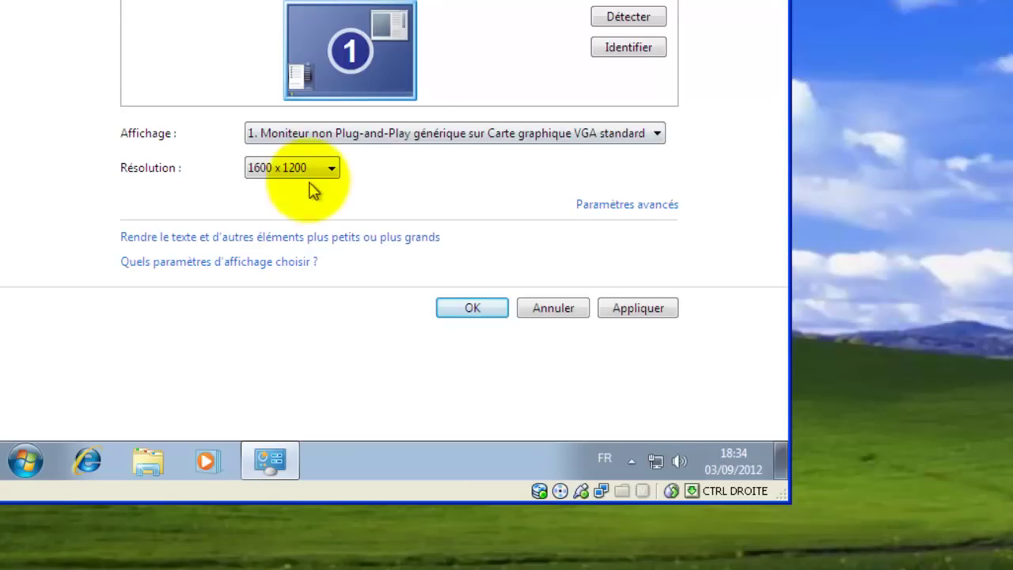
- Set the screen resolution to 1024 x 768, apply it and keep the modified display settings
left_click(311, 182)
left_click_drag(269, 220, 269, 345)
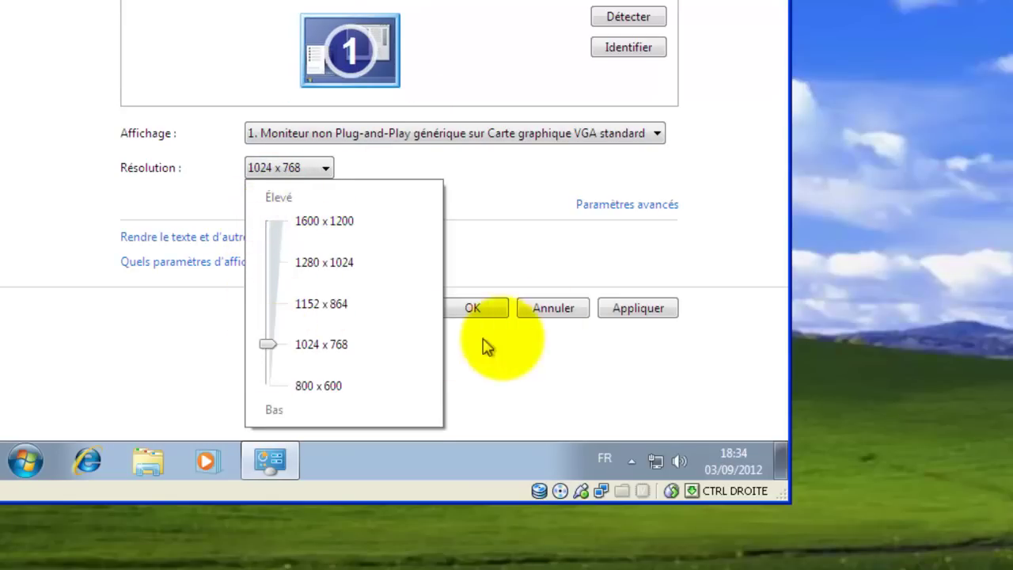
left_click(633, 312)
left_click(634, 313)
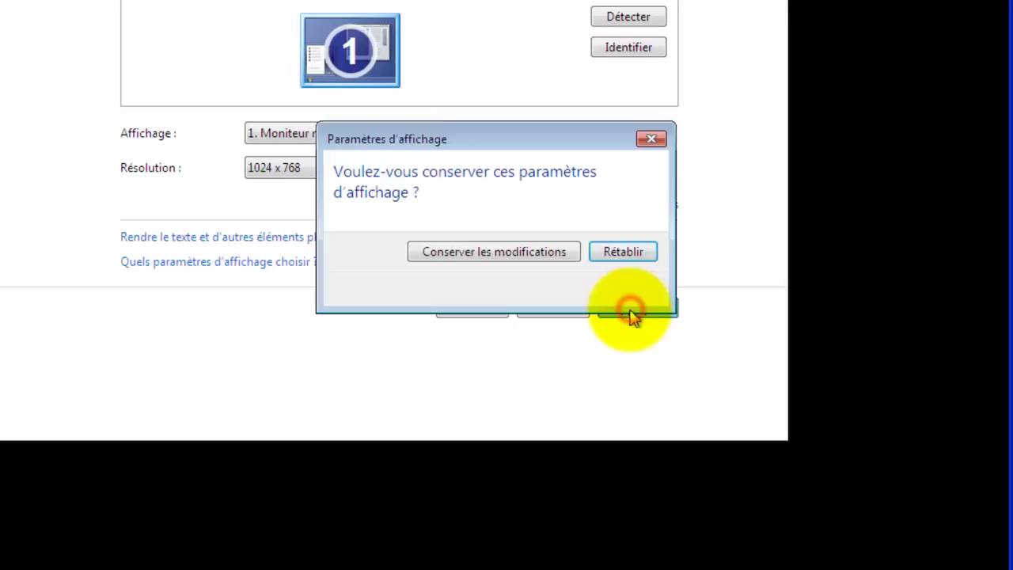
left_click(535, 250)
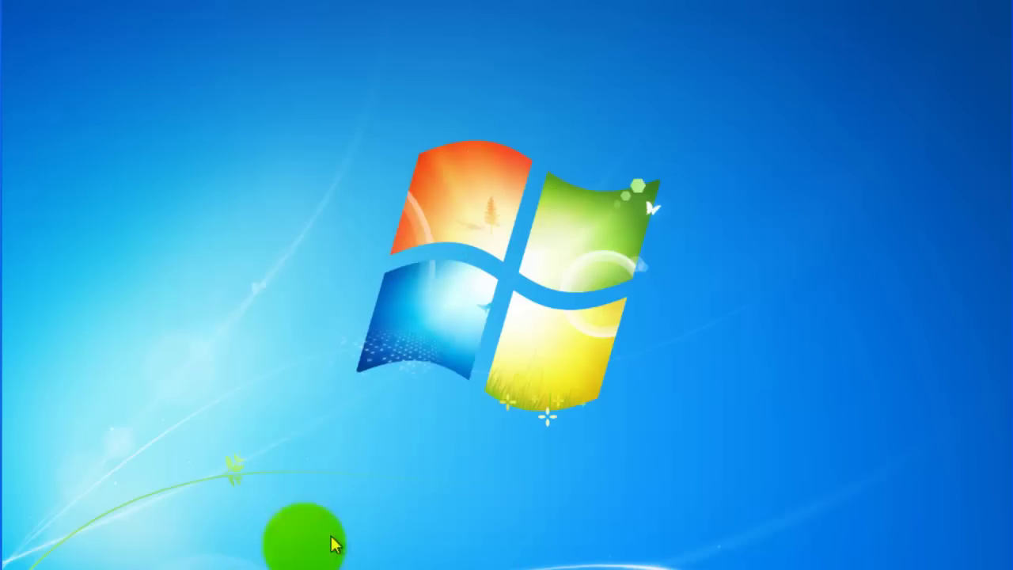
- Open Windows Update from the list of all programs
left_click(31, 567)
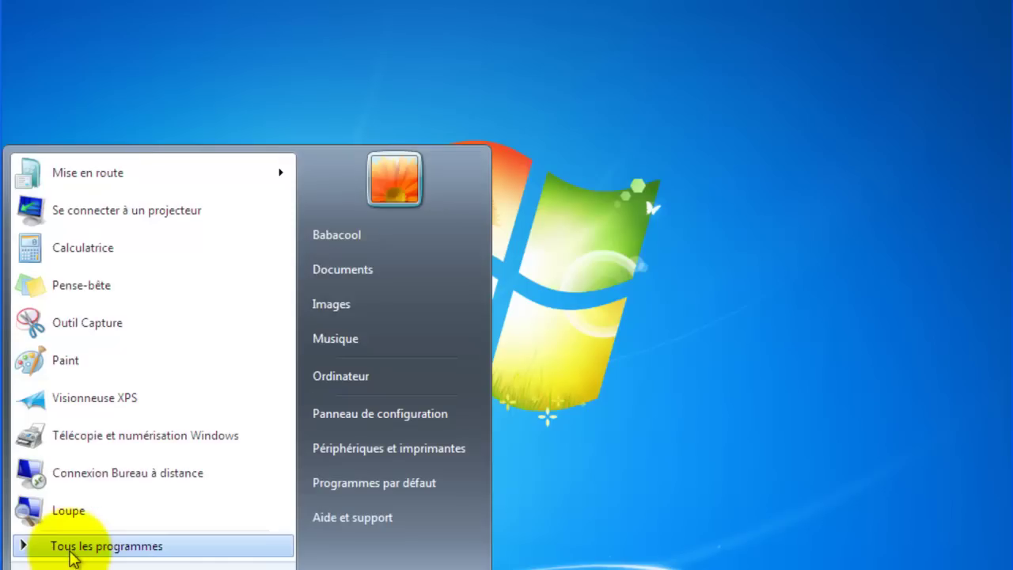
left_click(70, 546)
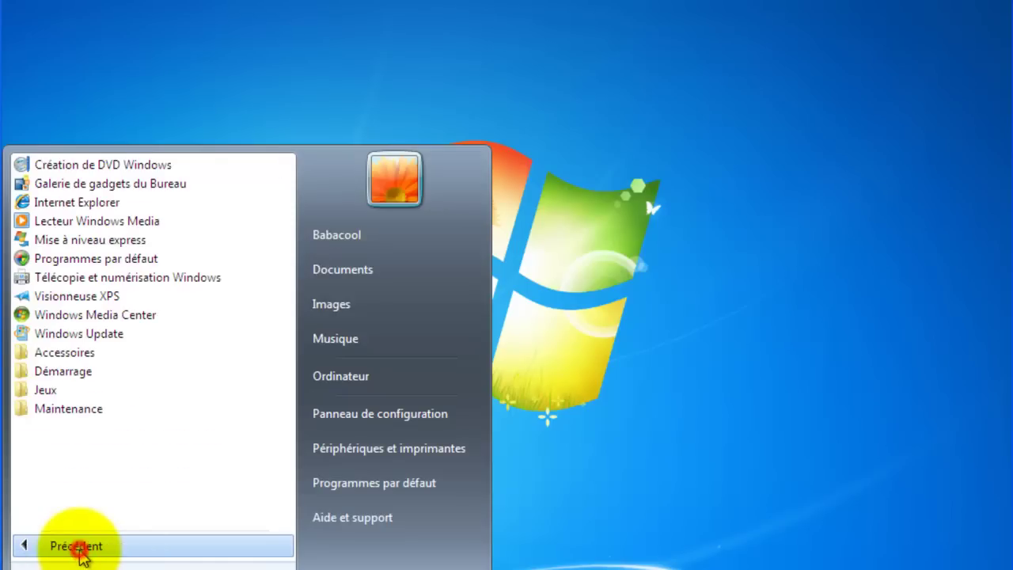
left_click(31, 567)
left_click(31, 567)
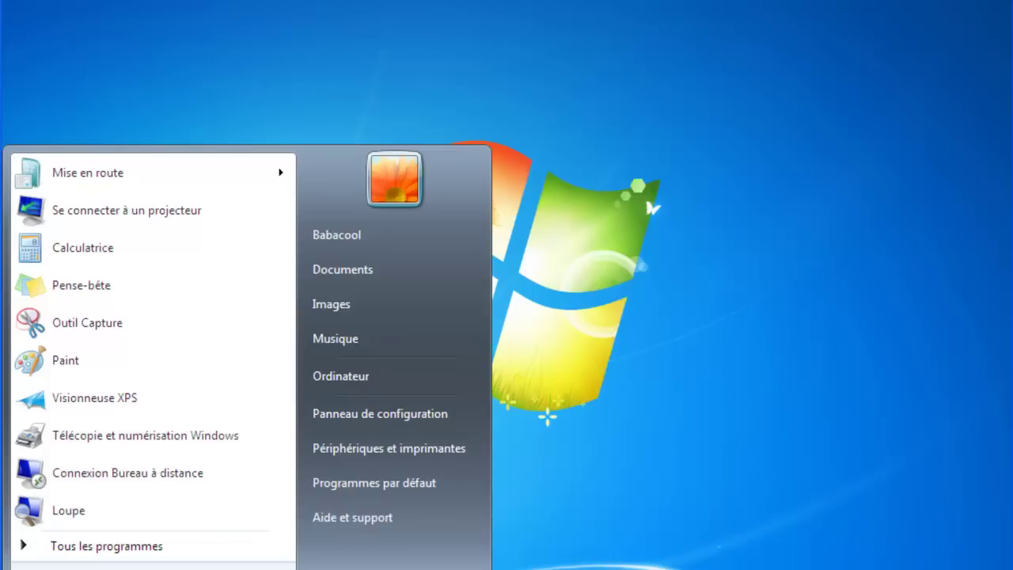
left_click(86, 549)
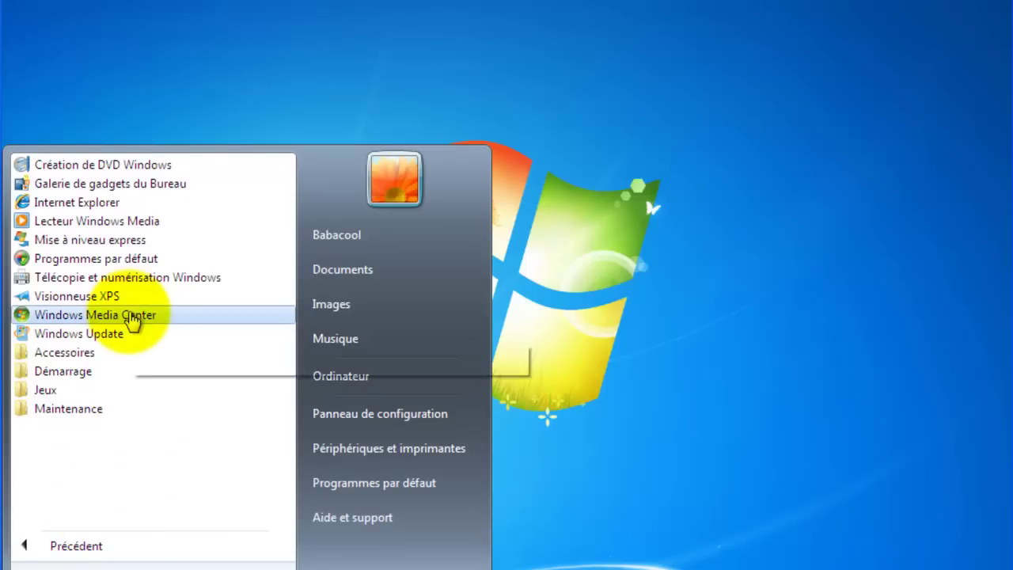
left_click(130, 335)
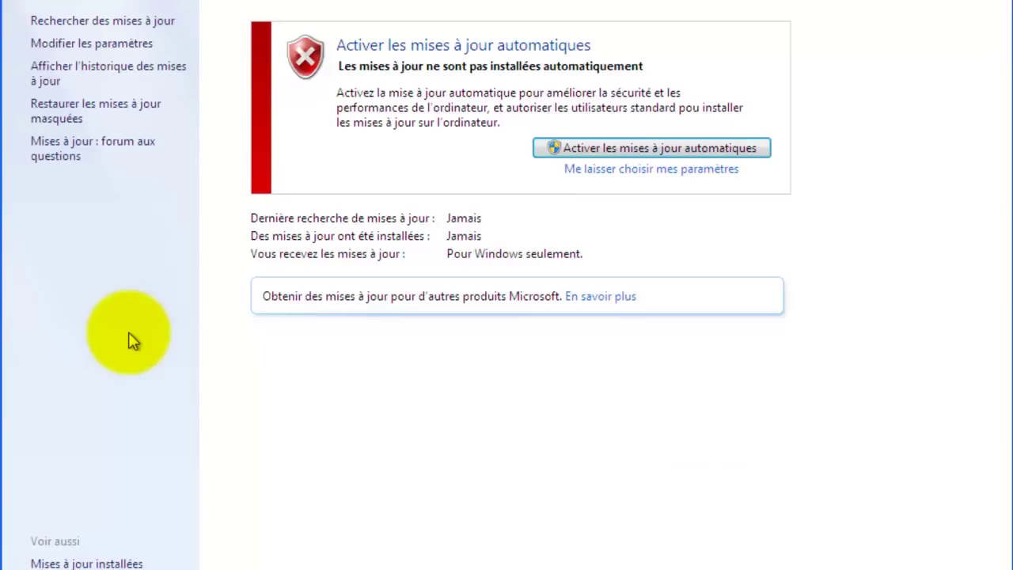
- Set important updates to be searched for but downloaded and installed only by choice, and install the new Windows Update software
left_click(642, 174)
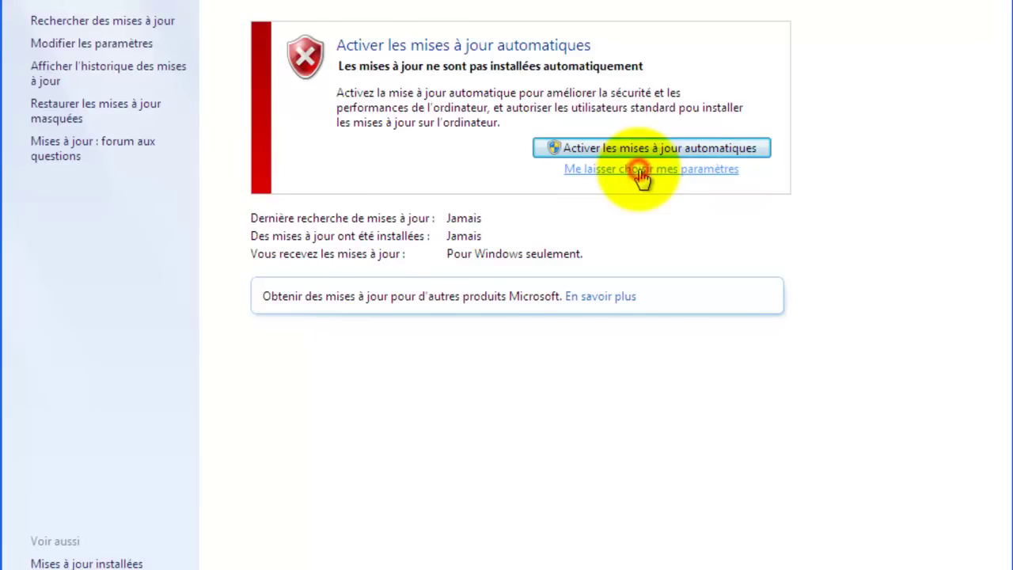
left_click(626, 122)
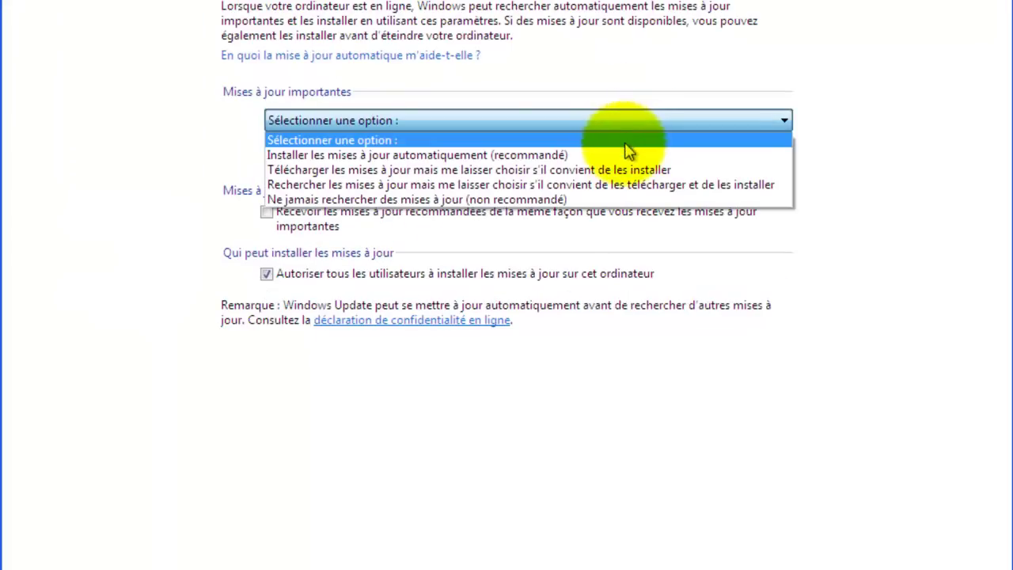
left_click(629, 185)
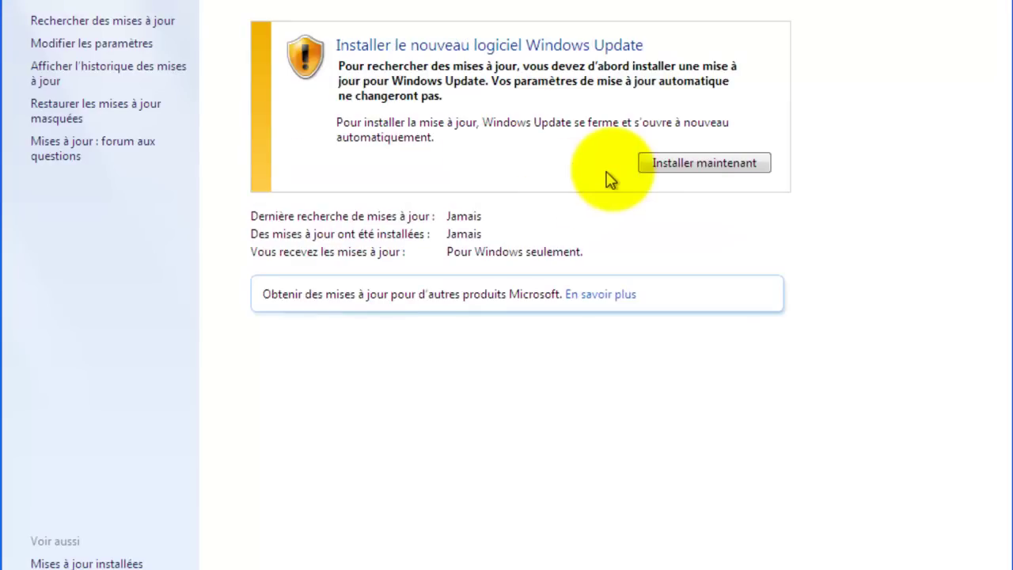
left_click(680, 162)
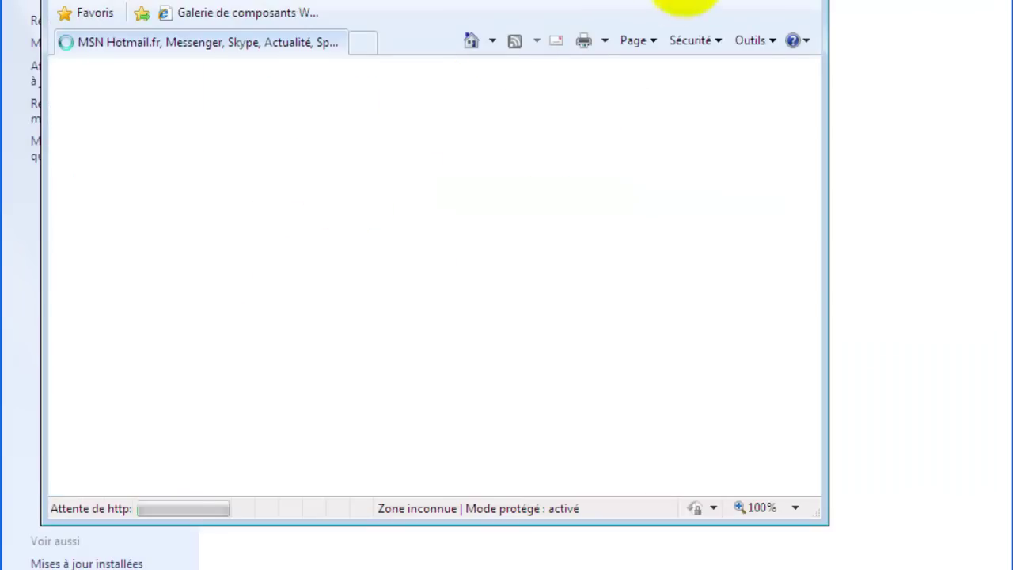
- Enlarge the Internet Explorer window, postpone its initial setup, and search Google for "flash player"
left_click_drag(333, 4, 285, 0)
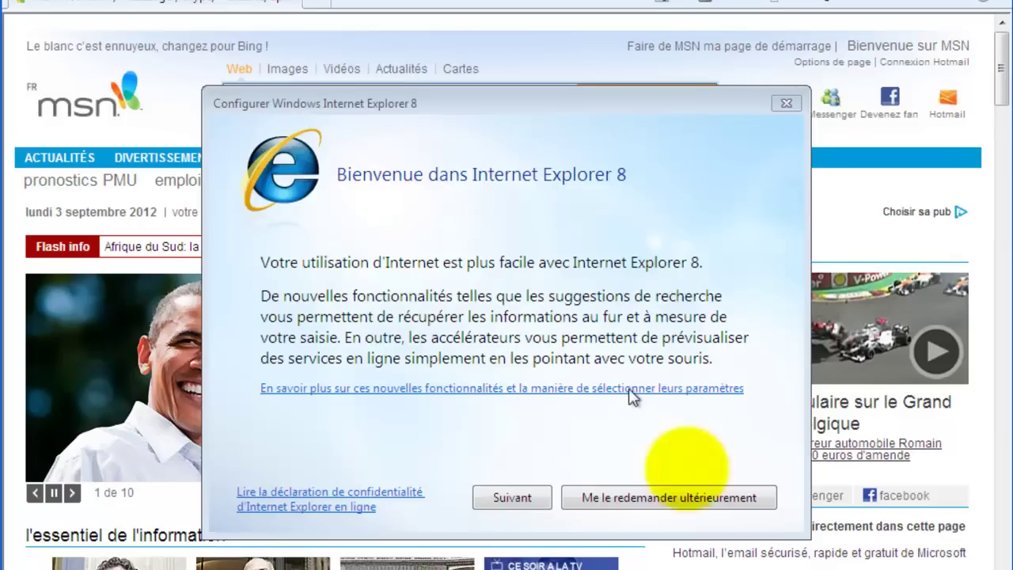
left_click(657, 499)
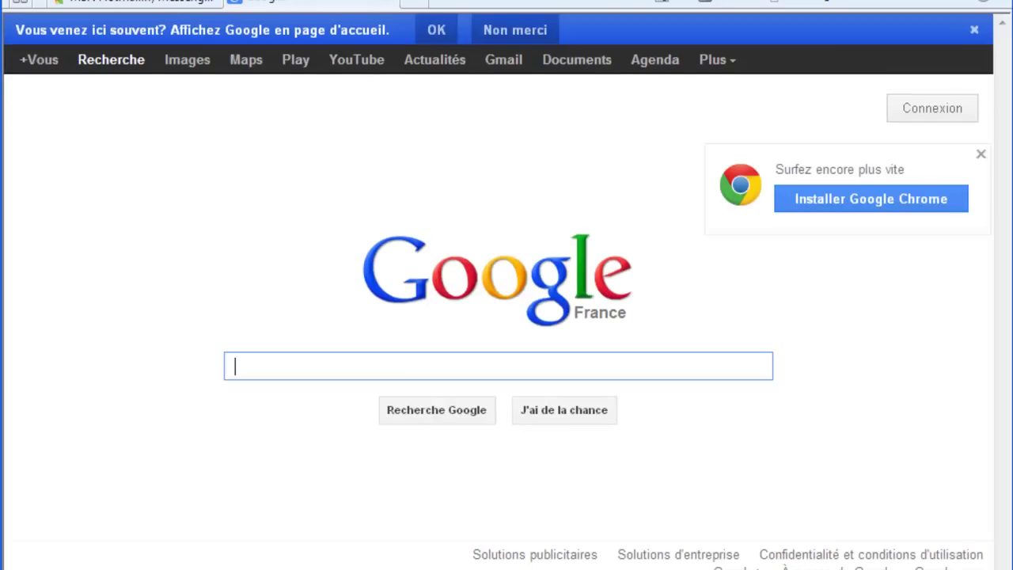
type("l")
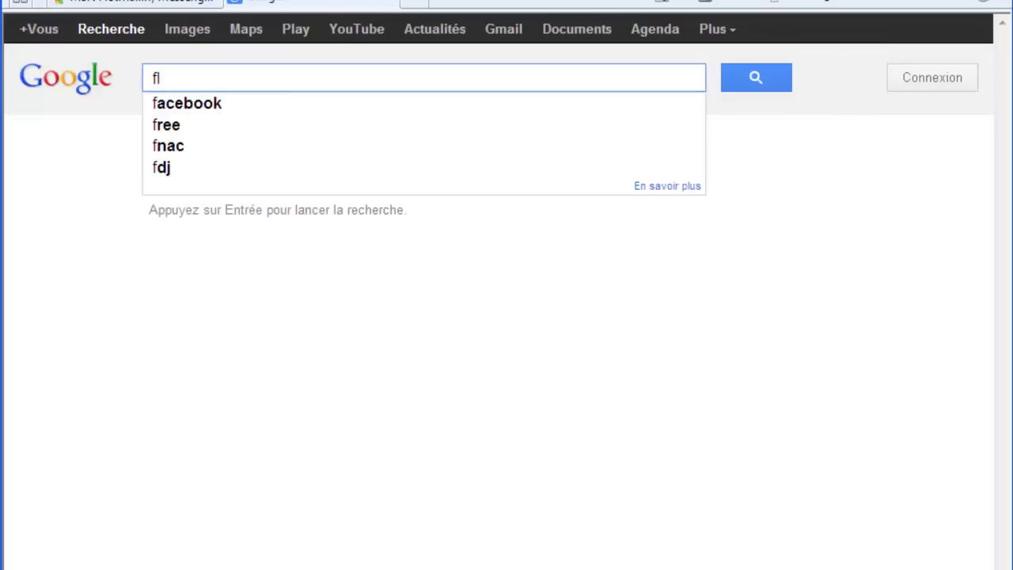
type("ash p")
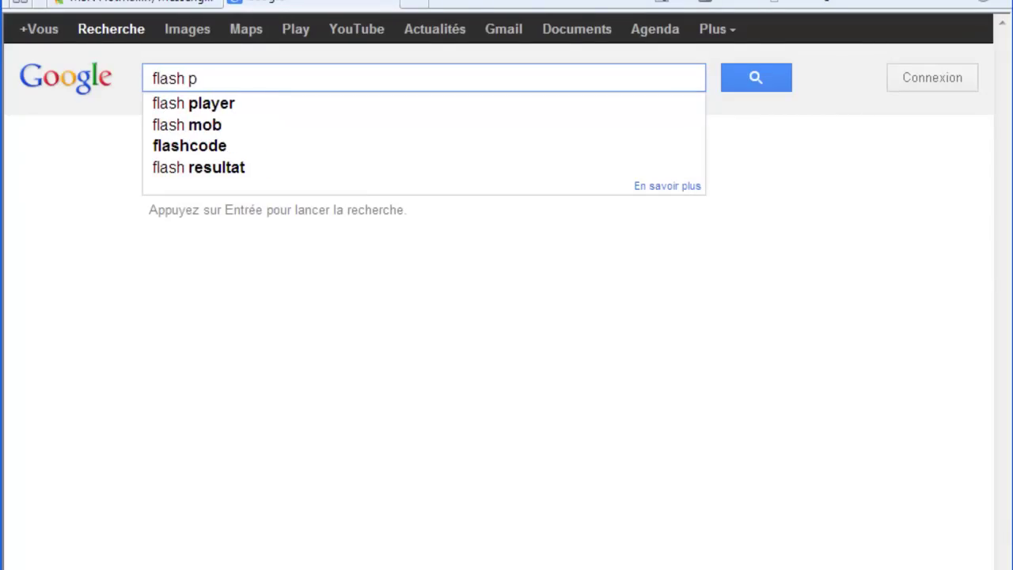
type("layer")
key("Return")
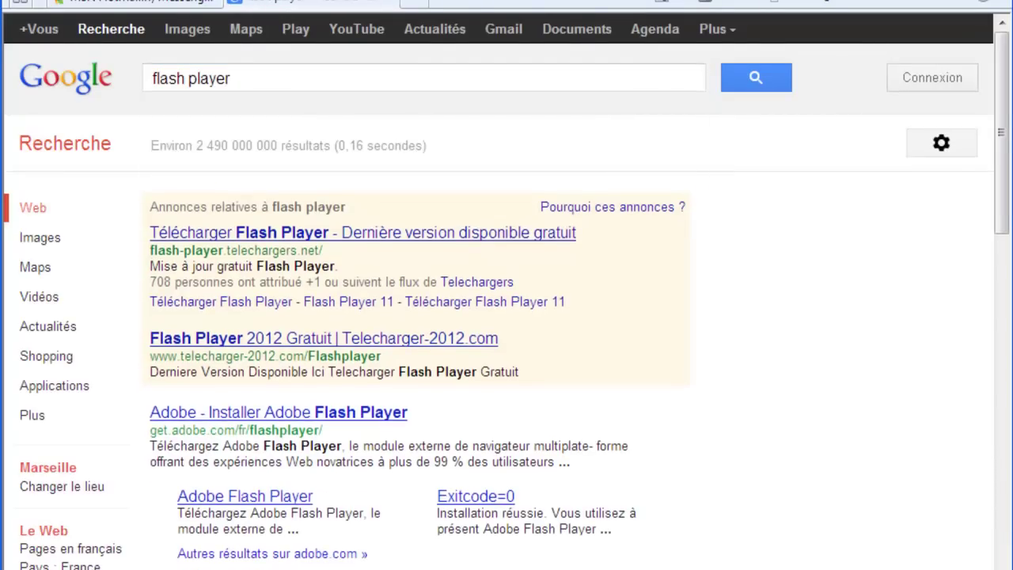
- Open Adobe's Flash Player installation page and start the download, allowing the file blocked by Internet Explorer
left_click(333, 414)
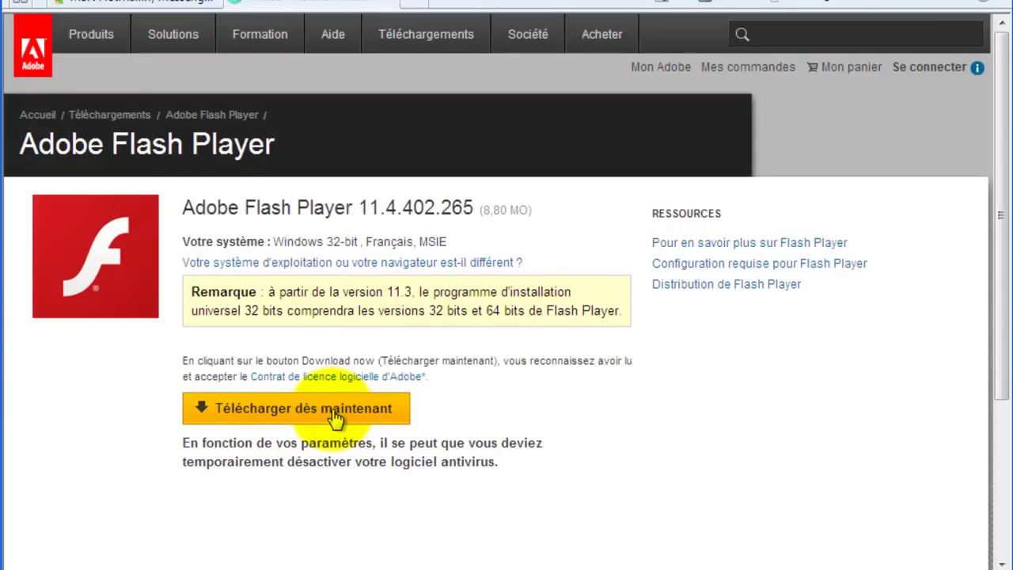
left_click(335, 417)
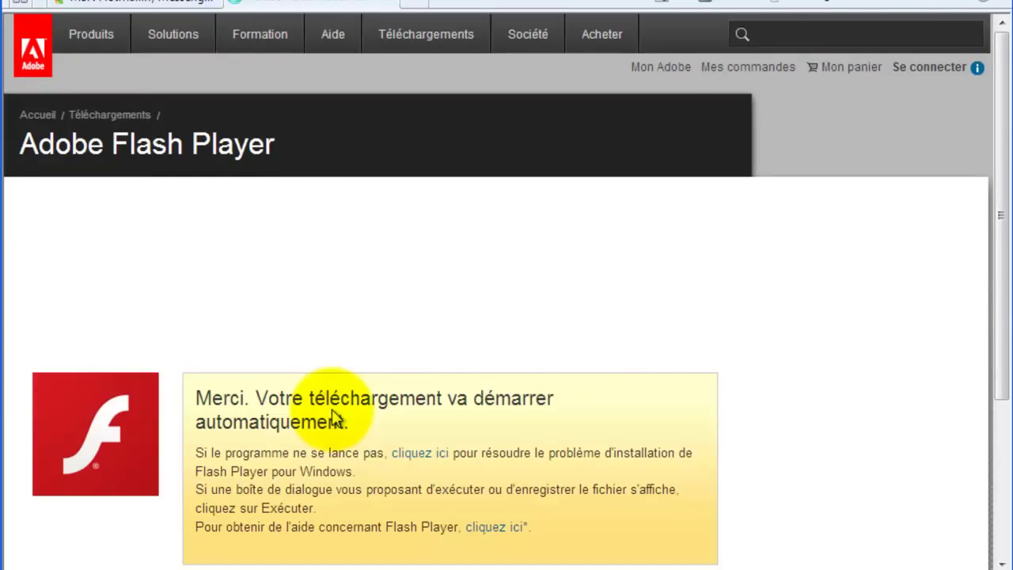
scroll(336, 419, "down", 2)
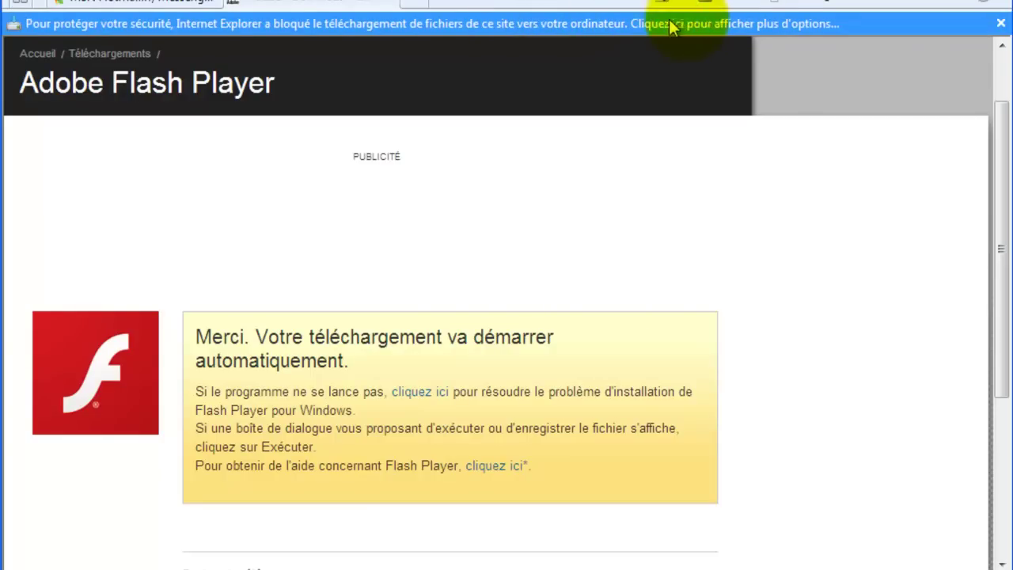
left_click(463, 23)
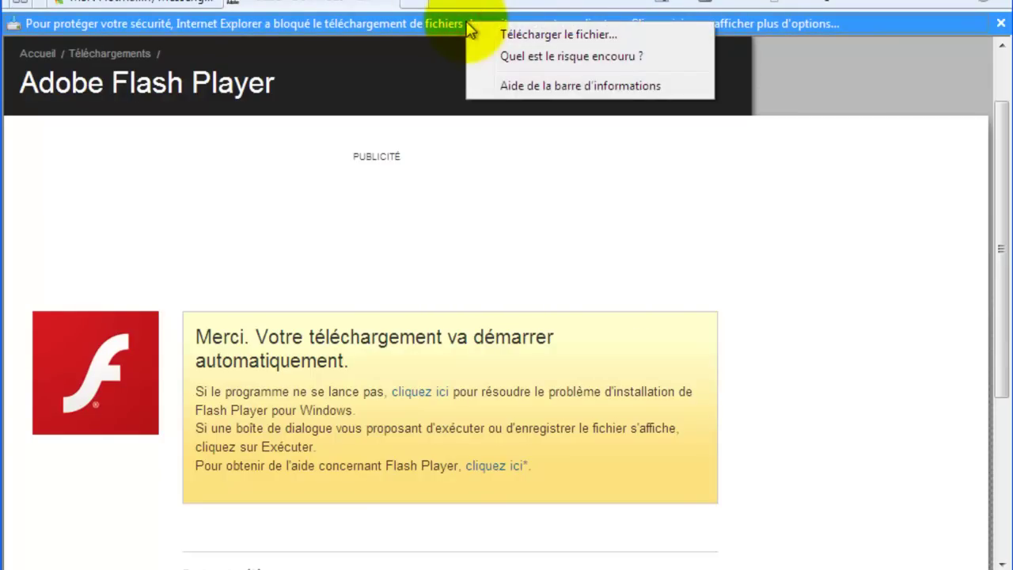
left_click(492, 36)
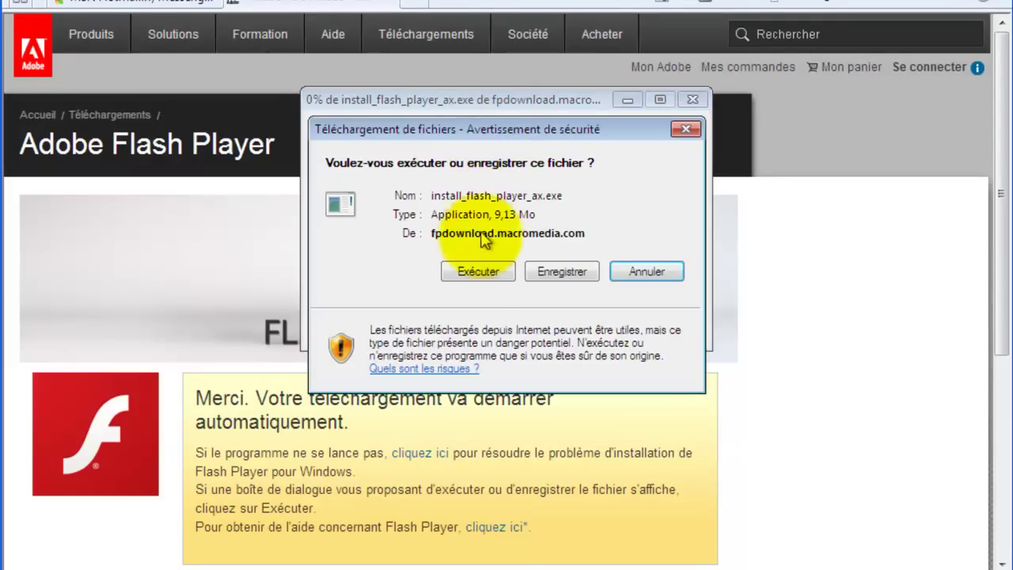
- Run install_flash_player_ax.exe and authorise Adobe Flash Player to make changes to the computer
left_click(479, 272)
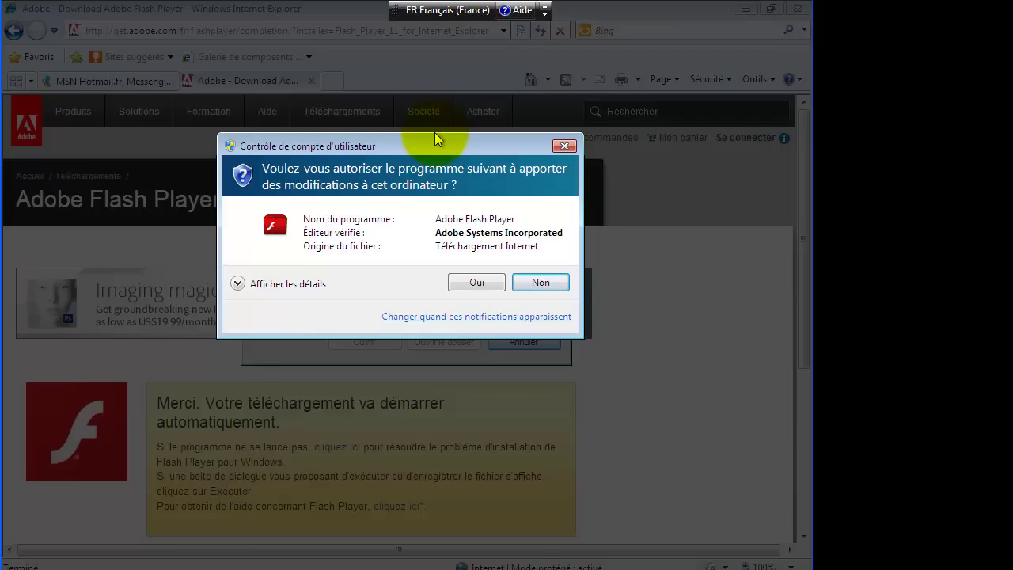
left_click(475, 284)
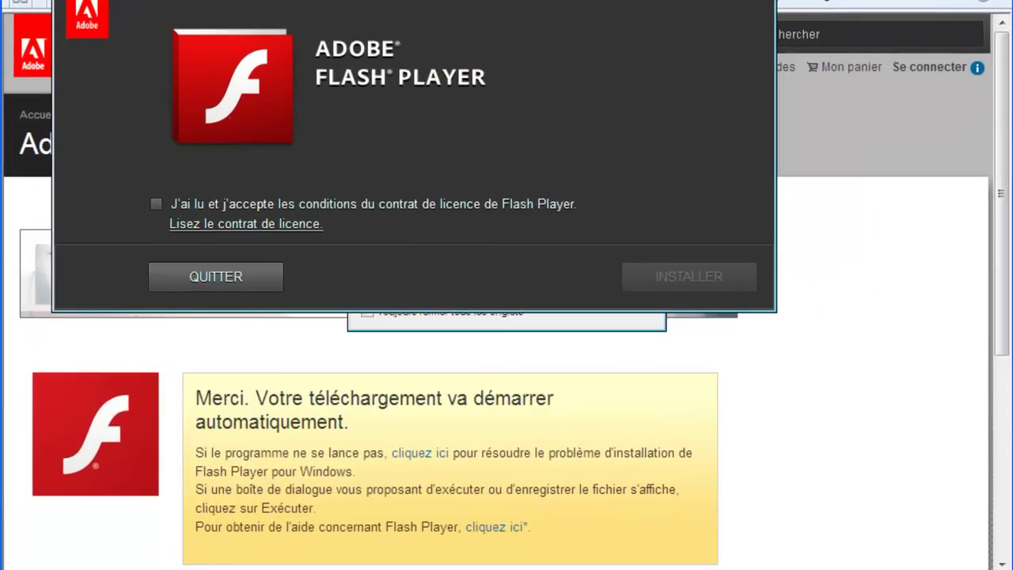
- Close Internet Explorer with the option to always close all tabs, moving the Flash Player installer out of the way
left_click(506, 320)
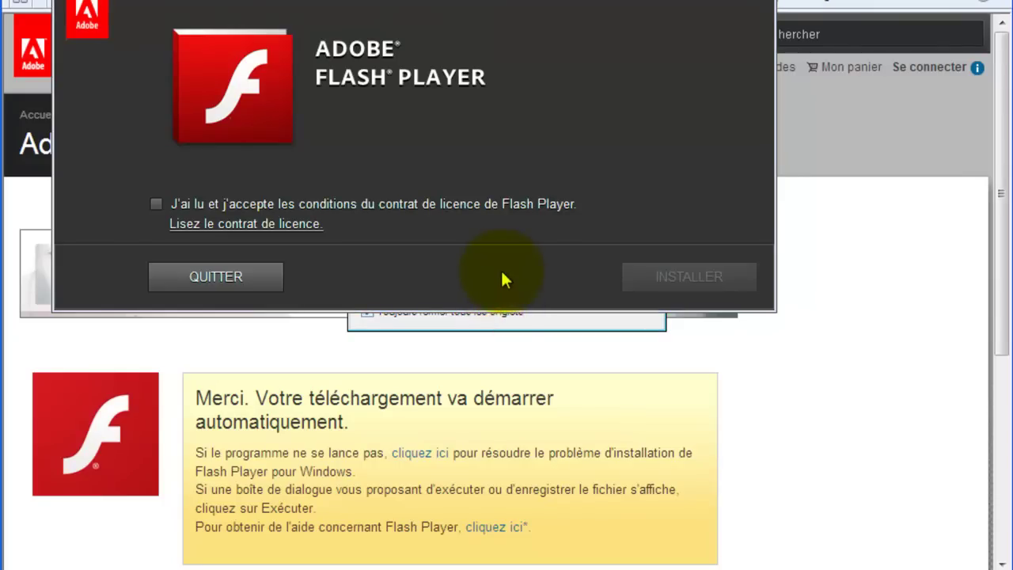
left_click_drag(510, 1, 513, 409)
left_click(475, 271)
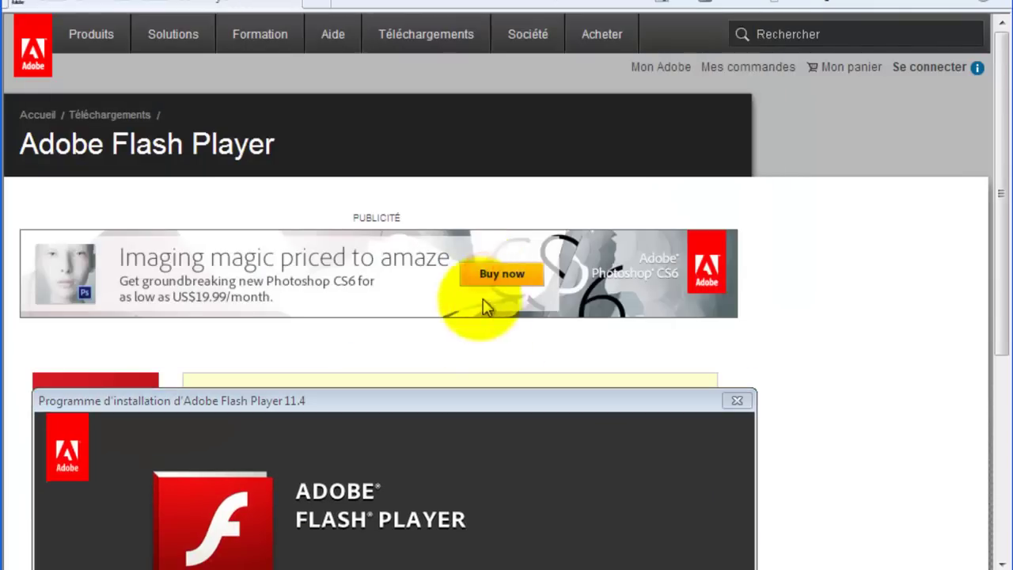
left_click_drag(431, 401, 453, 63)
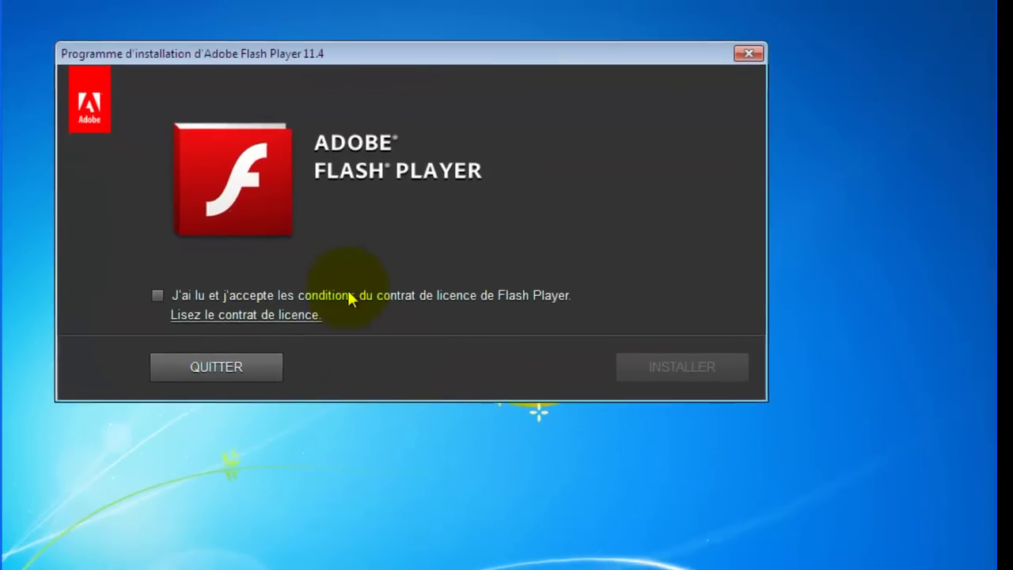
- Accept the licence agreement, install Flash Player 11.4, and finish with Adobe allowed to install updates
left_click(294, 273)
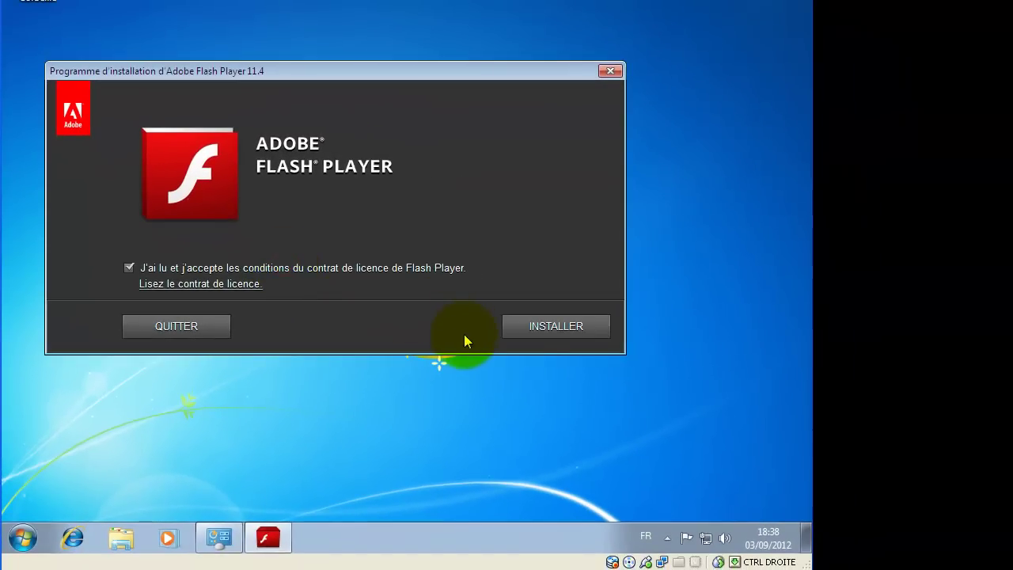
left_click(534, 336)
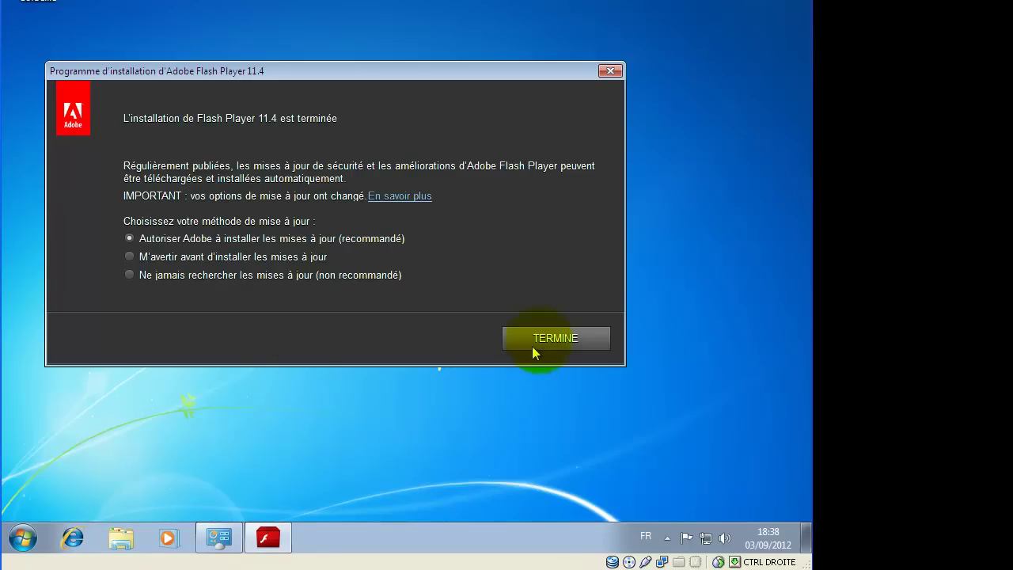
left_click(564, 341)
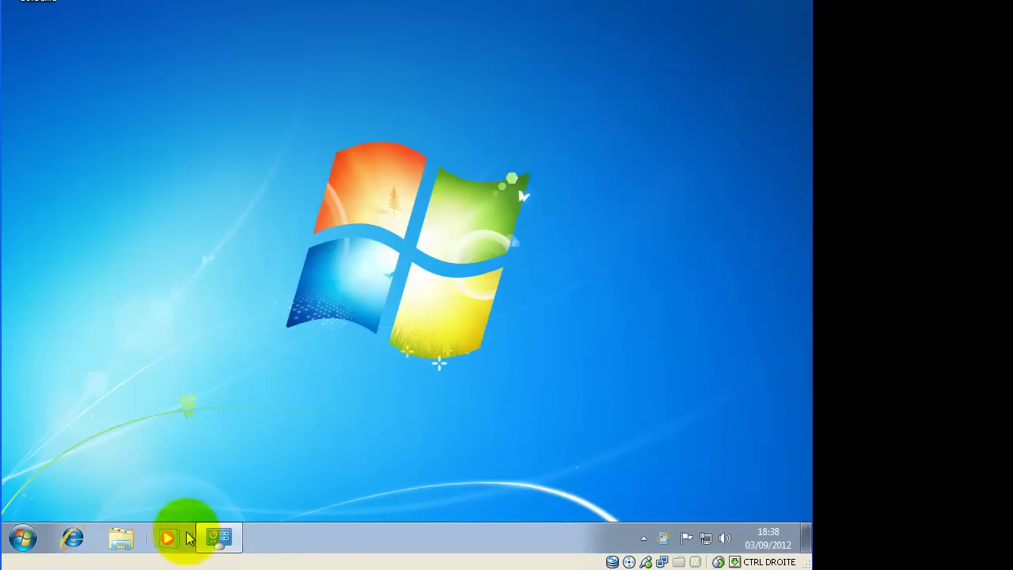
- Return to Windows Update and examine the important and optional updates, including the details of KB2488113 and KB2505438
left_click(240, 542)
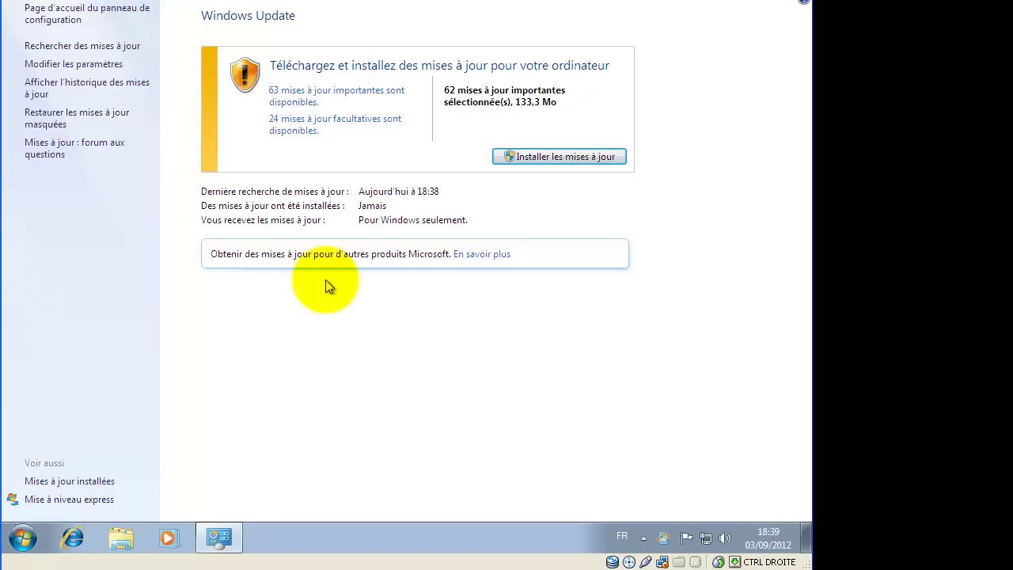
left_click(277, 97)
scroll(182, 118, "down", 13)
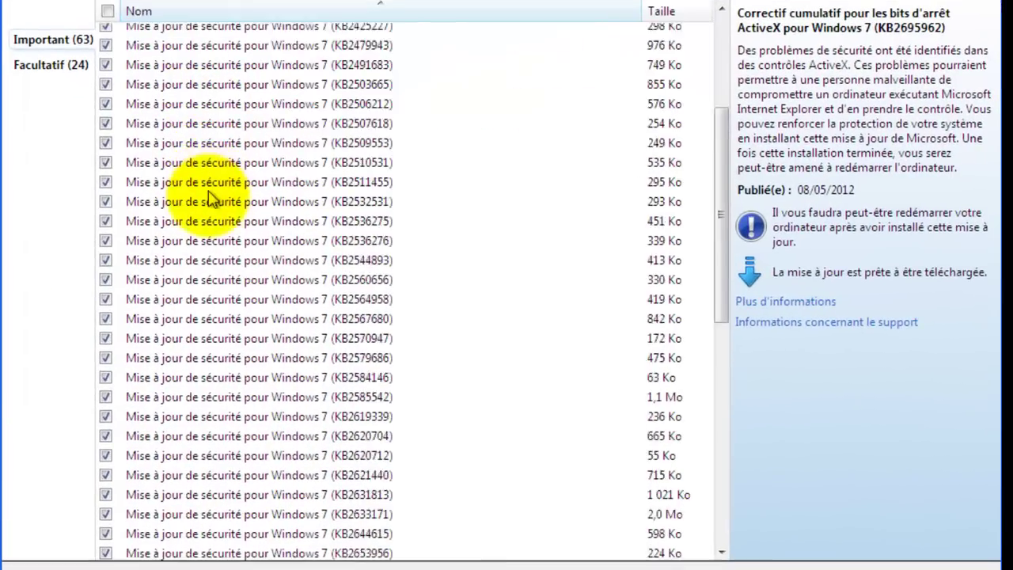
left_click(75, 66)
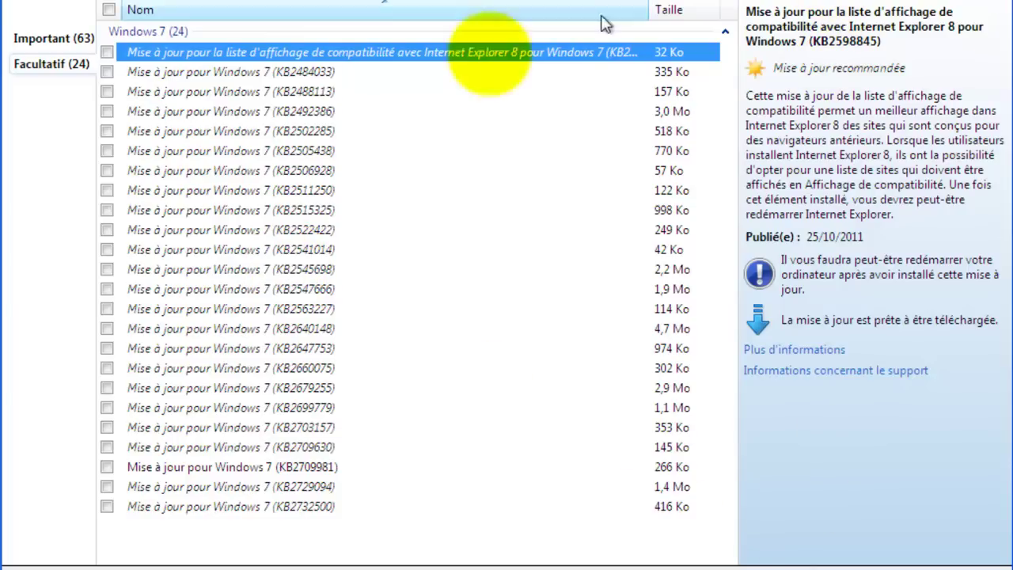
left_click(150, 94)
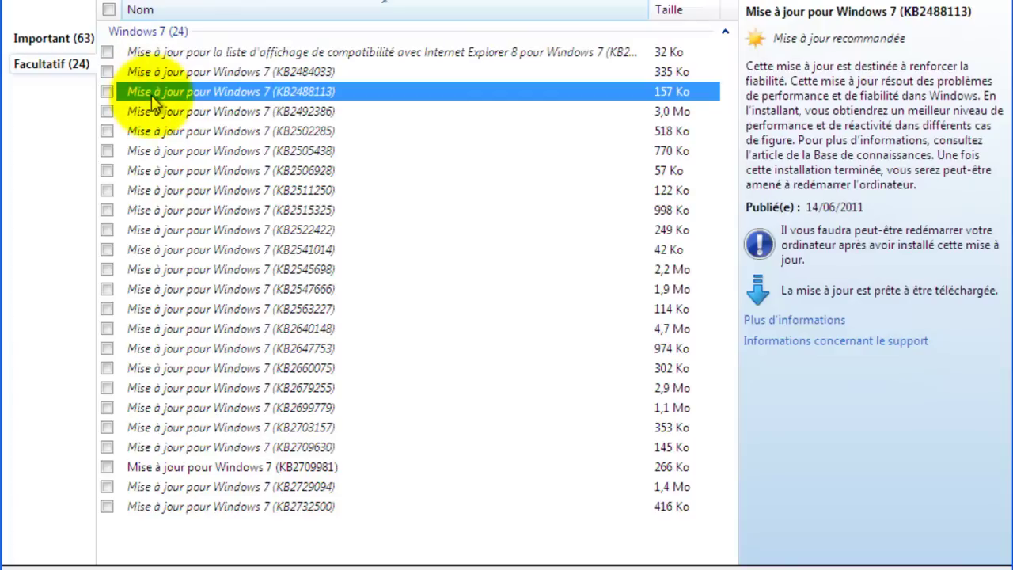
left_click(207, 150)
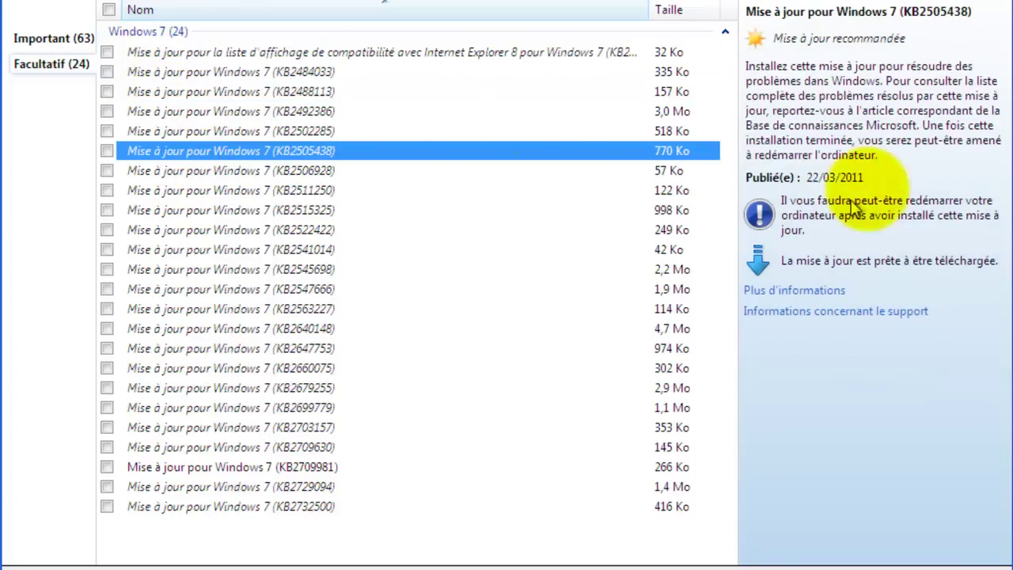
left_click(49, 38)
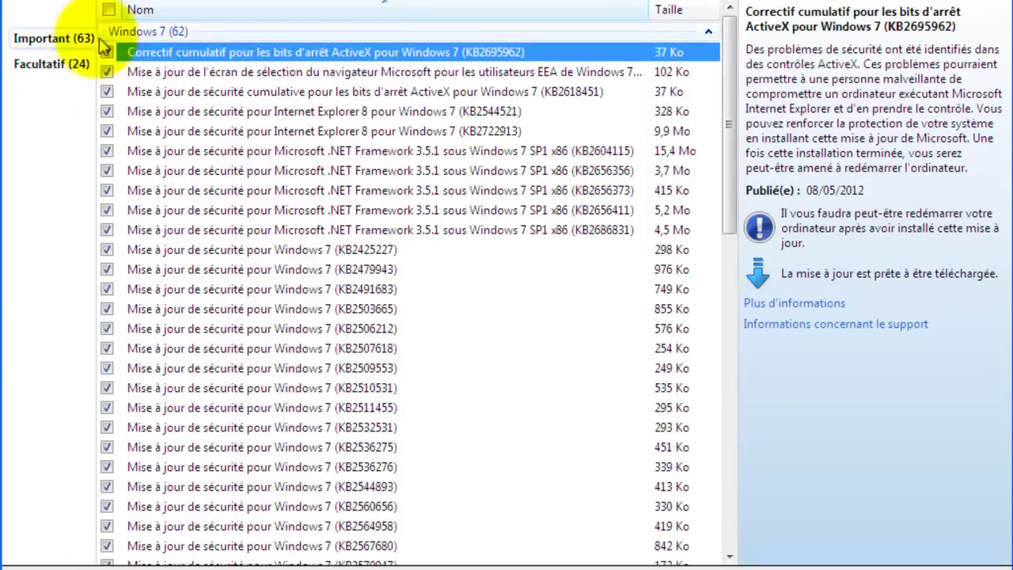
- Select all optional updates and start installing them together with the selected important updates
left_click(71, 62)
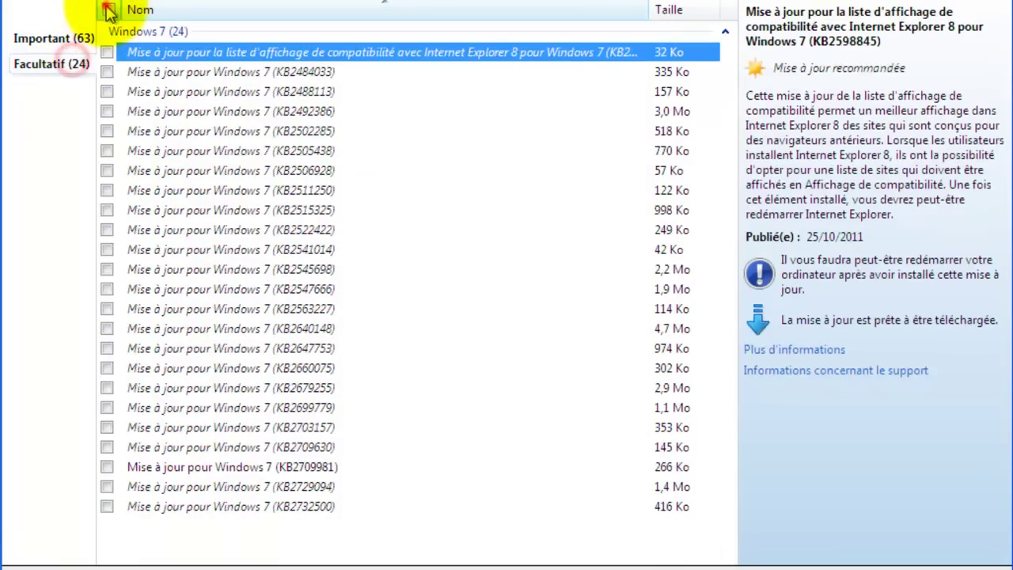
left_click(108, 10)
left_click(888, 566)
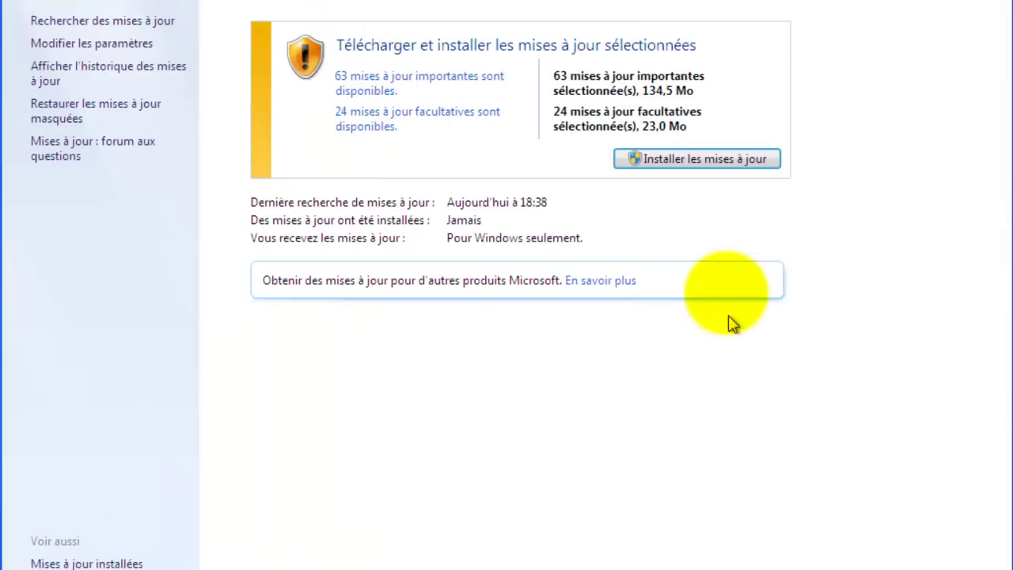
left_click(703, 168)
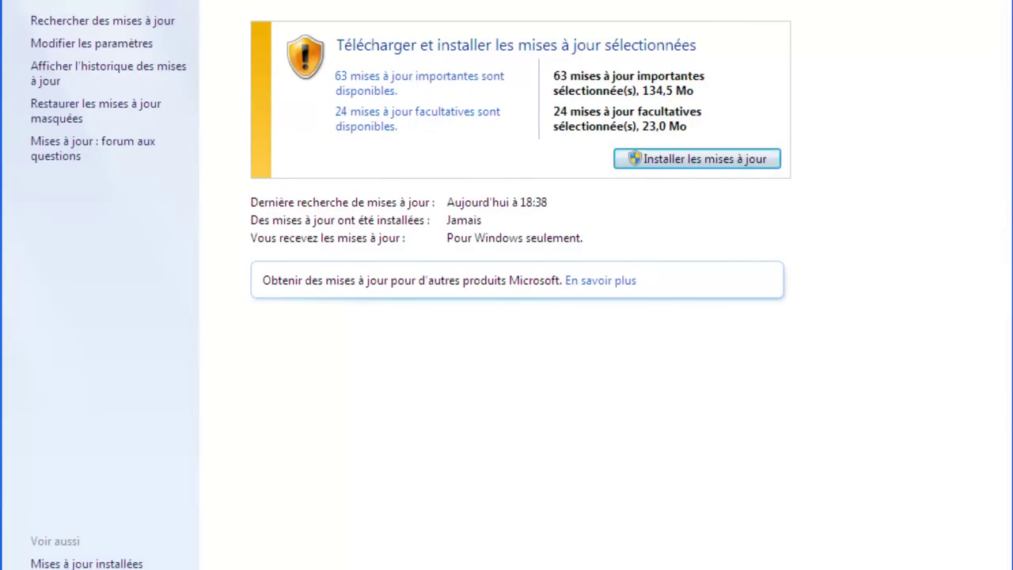